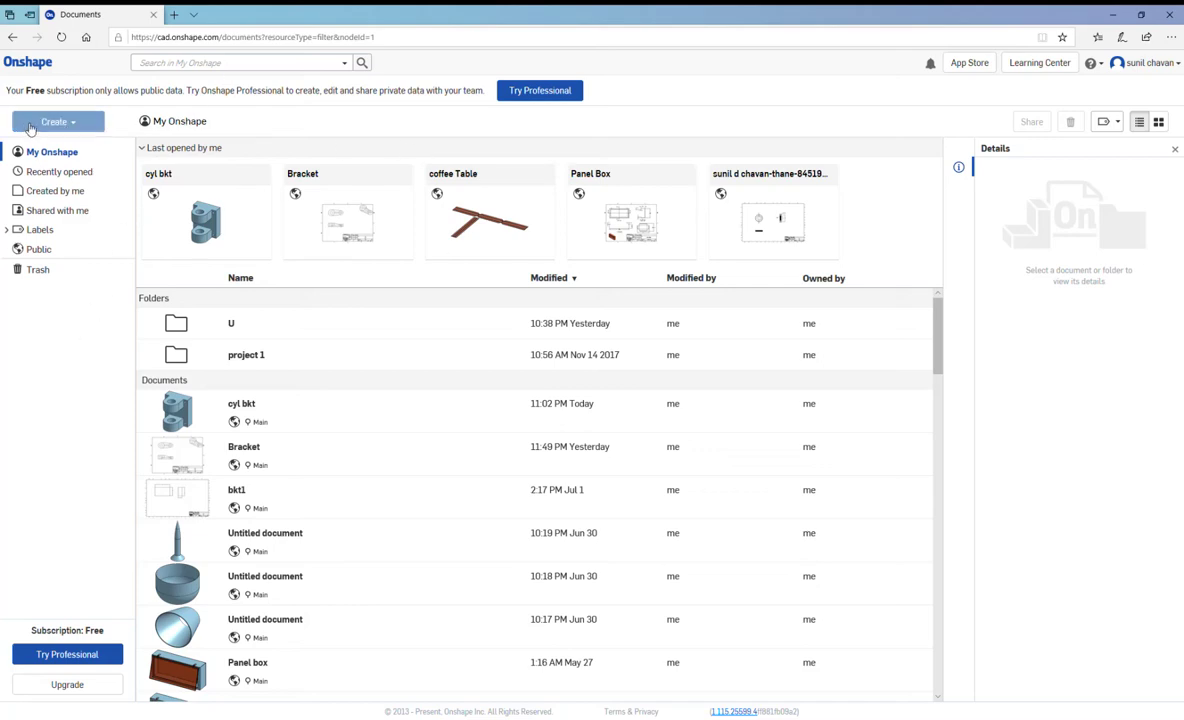
Create a new public Onshape document named 'Dome' from the Create menu
left_click(48, 120)
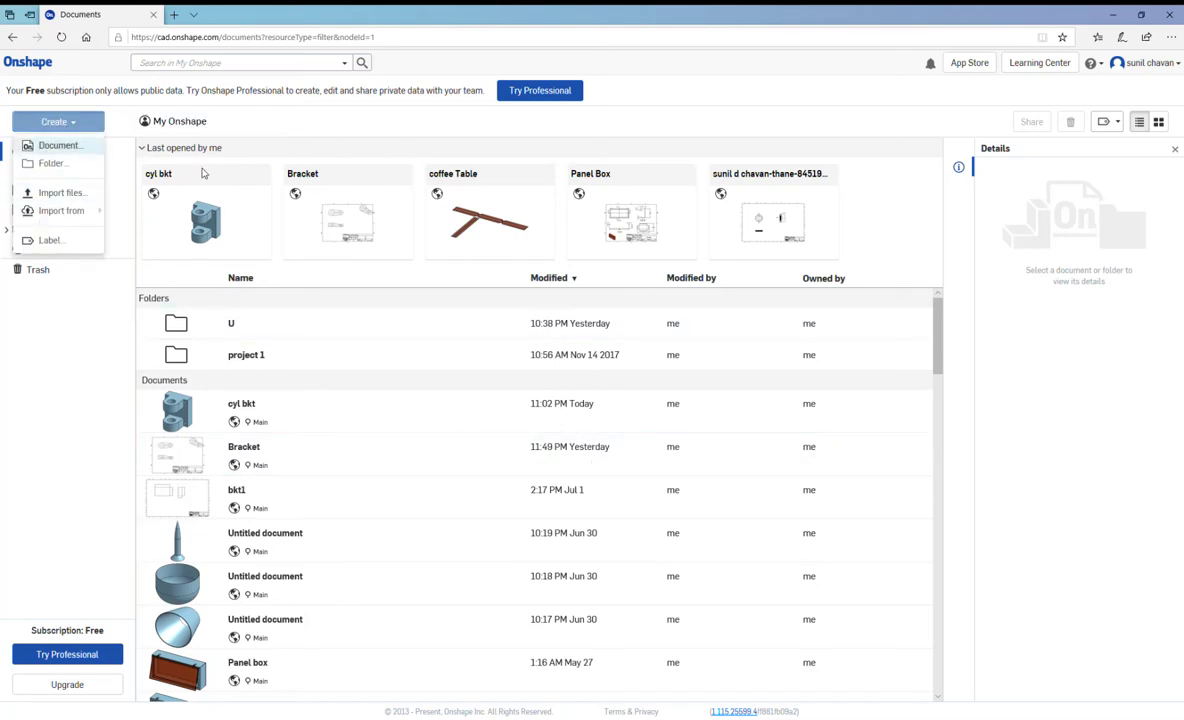
type("Dome")
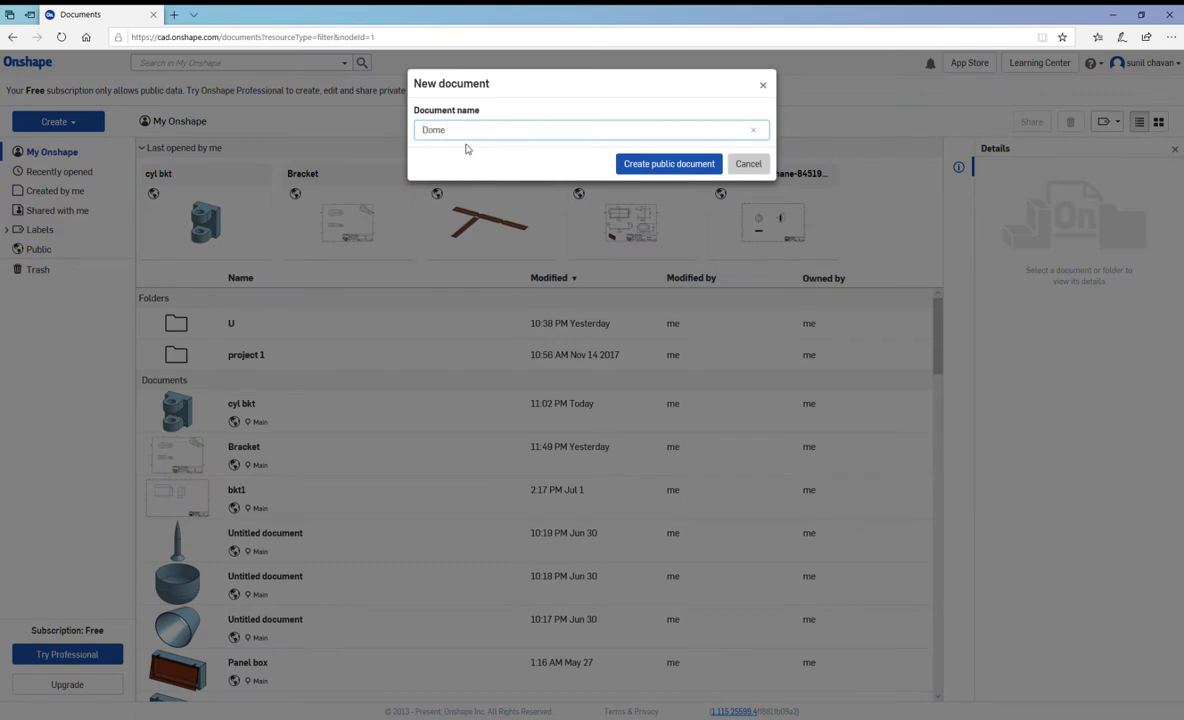
left_click(662, 164)
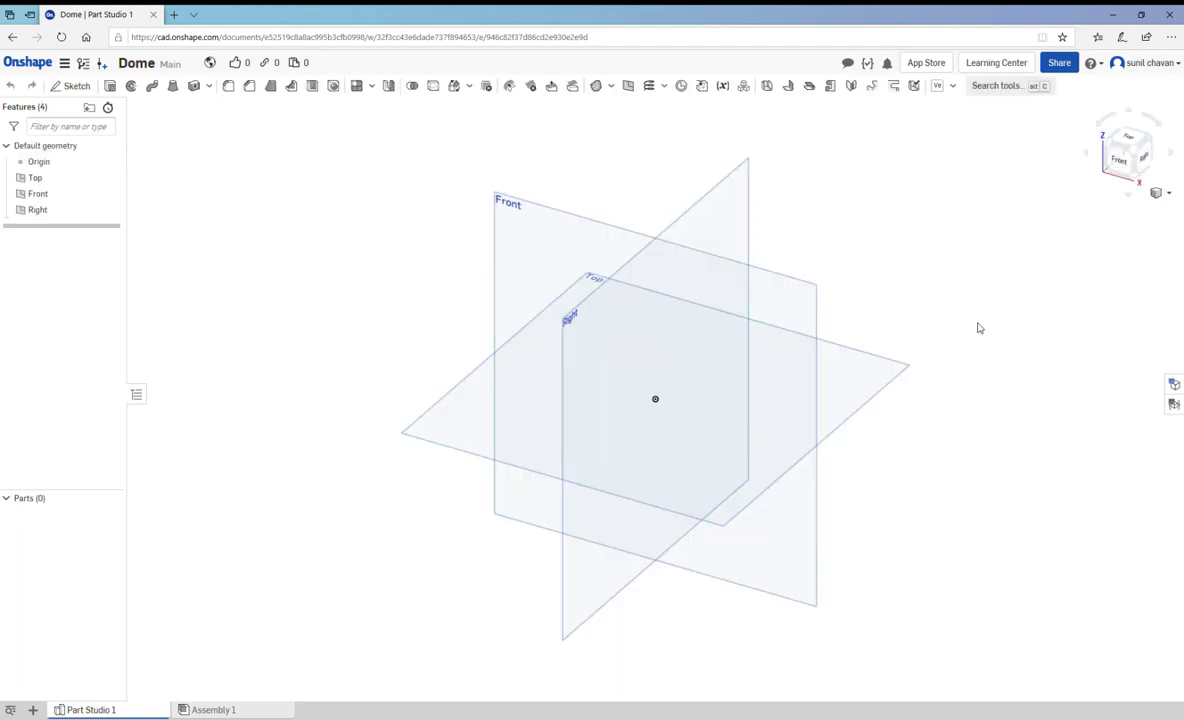
On the Top plane, draw an origin-centred circle, dimension it 200 mm, and close Sketch 1
left_click(1128, 142)
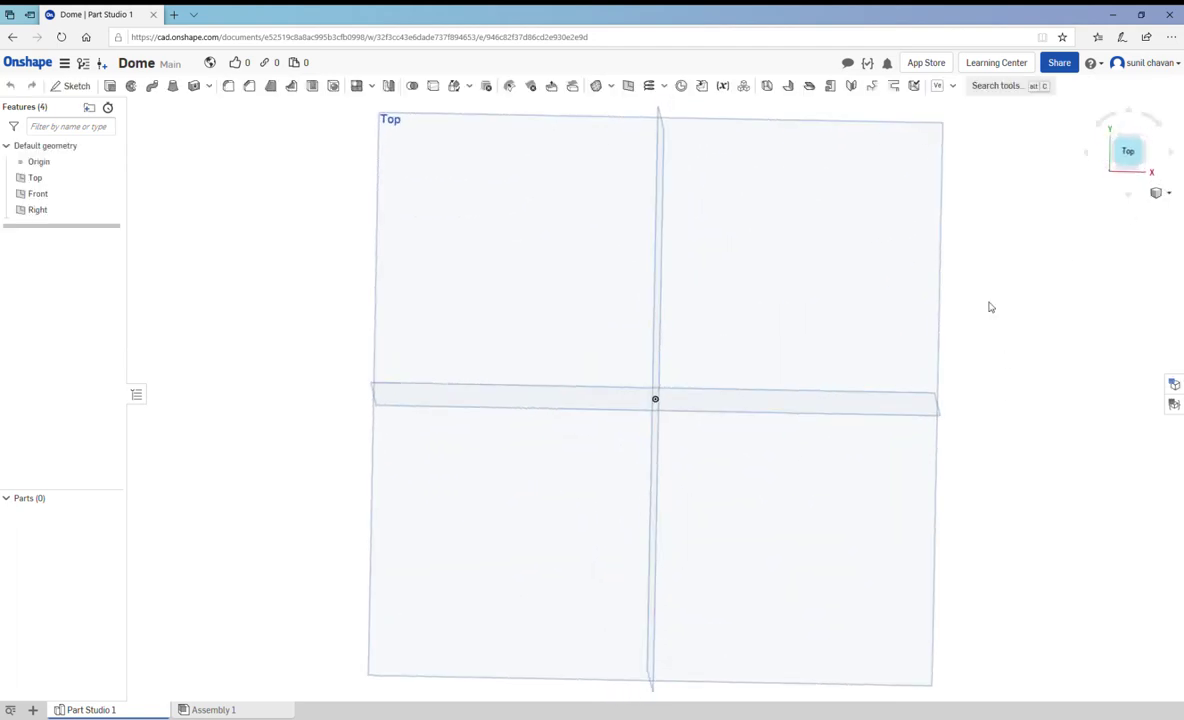
left_click(750, 285)
left_click(70, 85)
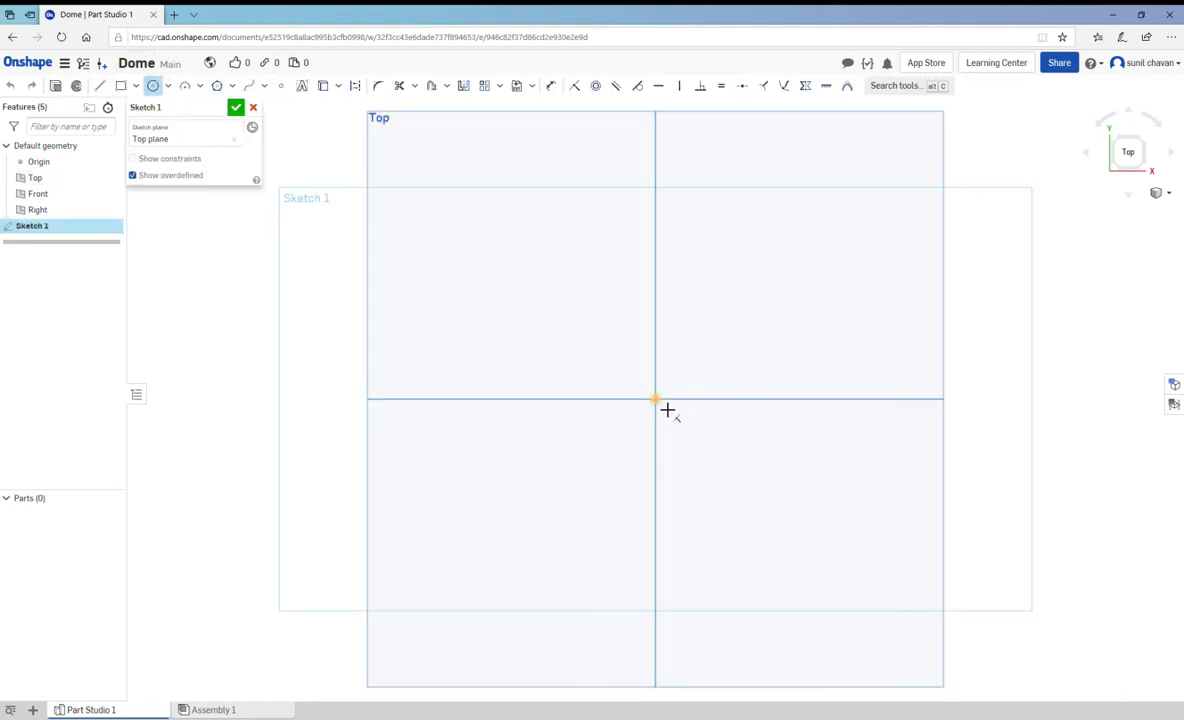
left_click(667, 410)
left_click(810, 480)
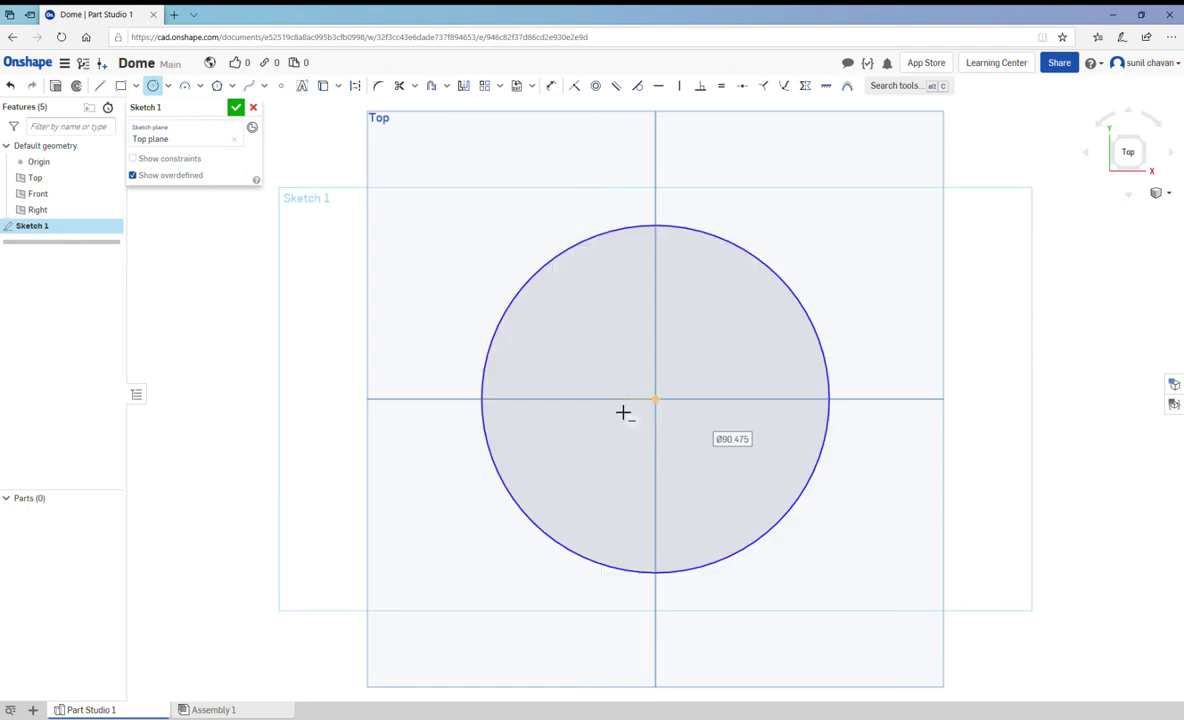
type("200")
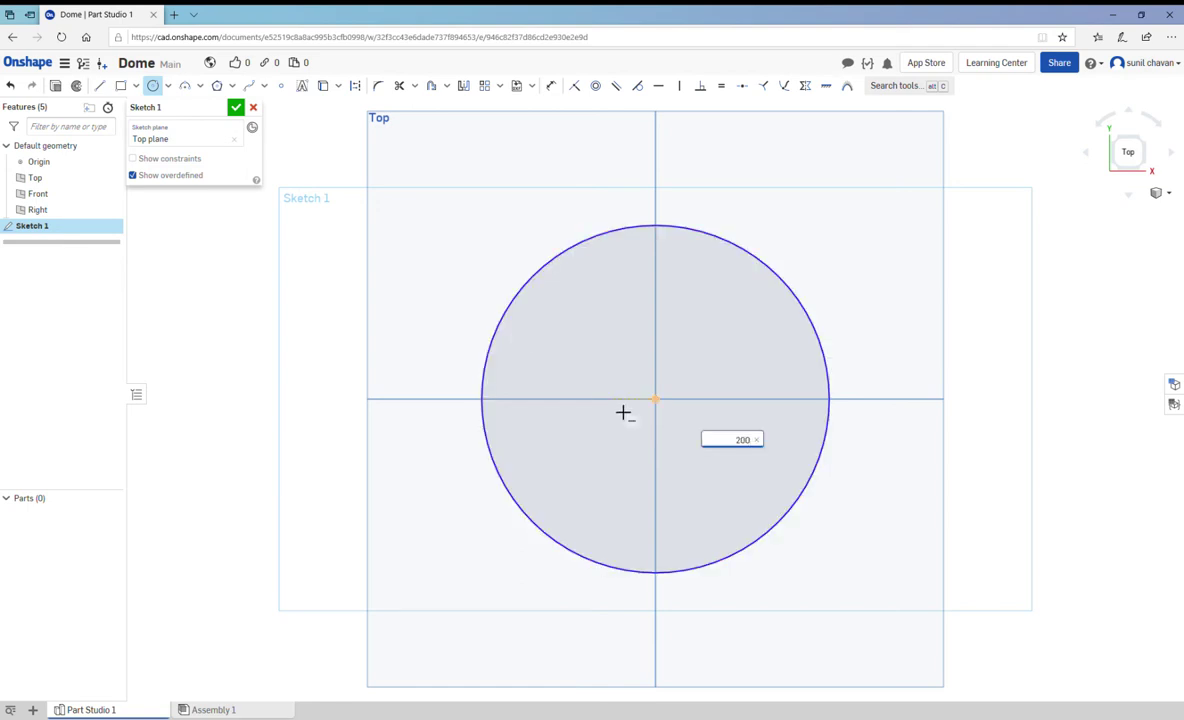
key("Return")
scroll(680, 418, "down", 2)
scroll(740, 416, "down", 1)
scroll(880, 412, "down", 1)
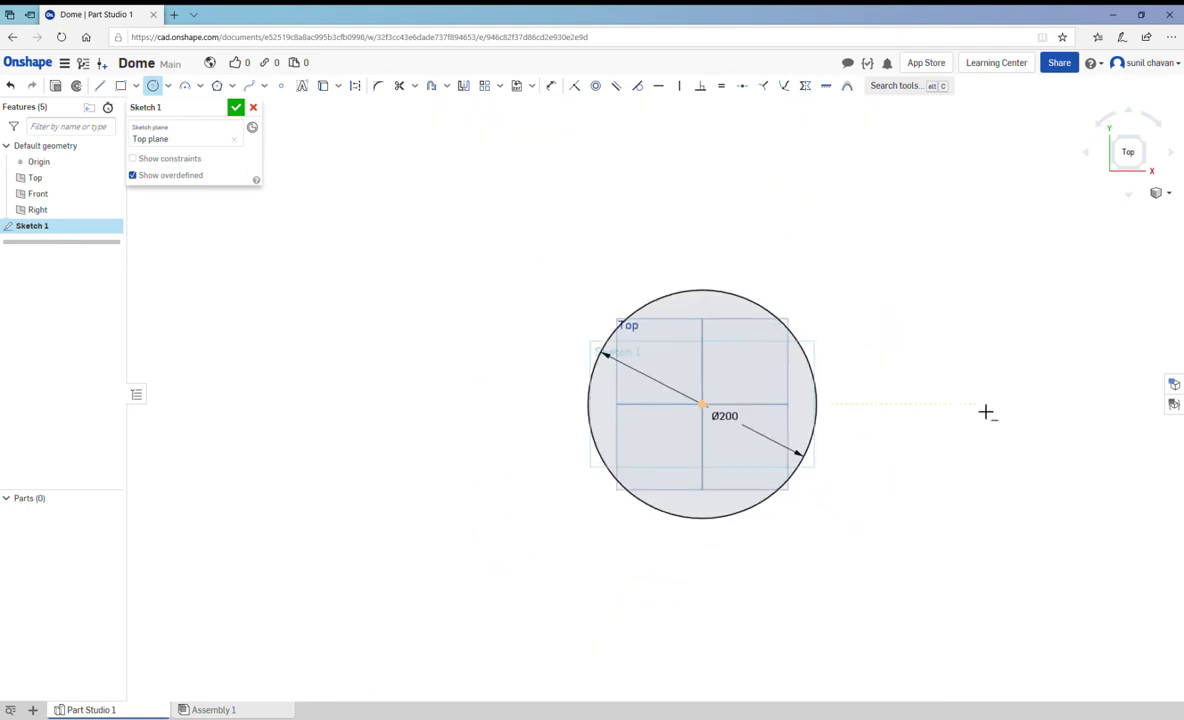
left_click(236, 108)
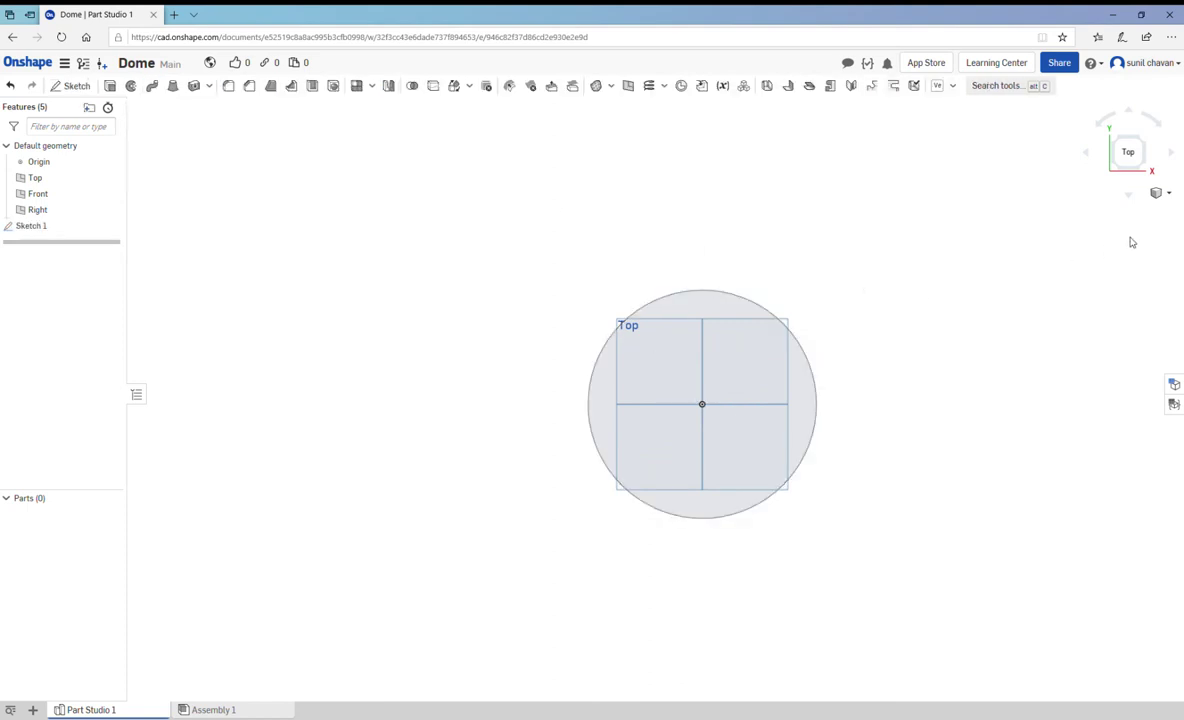
Start a new sketch on the Front plane, viewed straight on
mouse_move(872, 386)
right_mouse_down()
mouse_move(882, 483)
mouse_move(885, 304)
right_mouse_up()
left_click(788, 344)
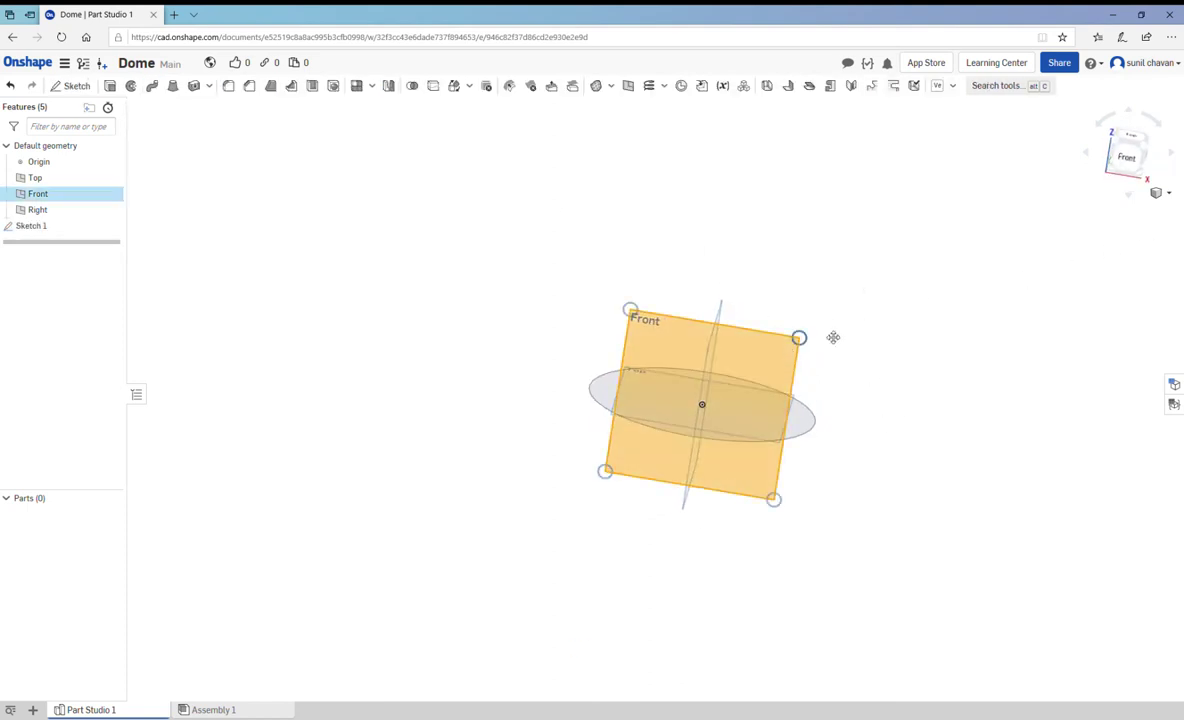
left_click(1126, 157)
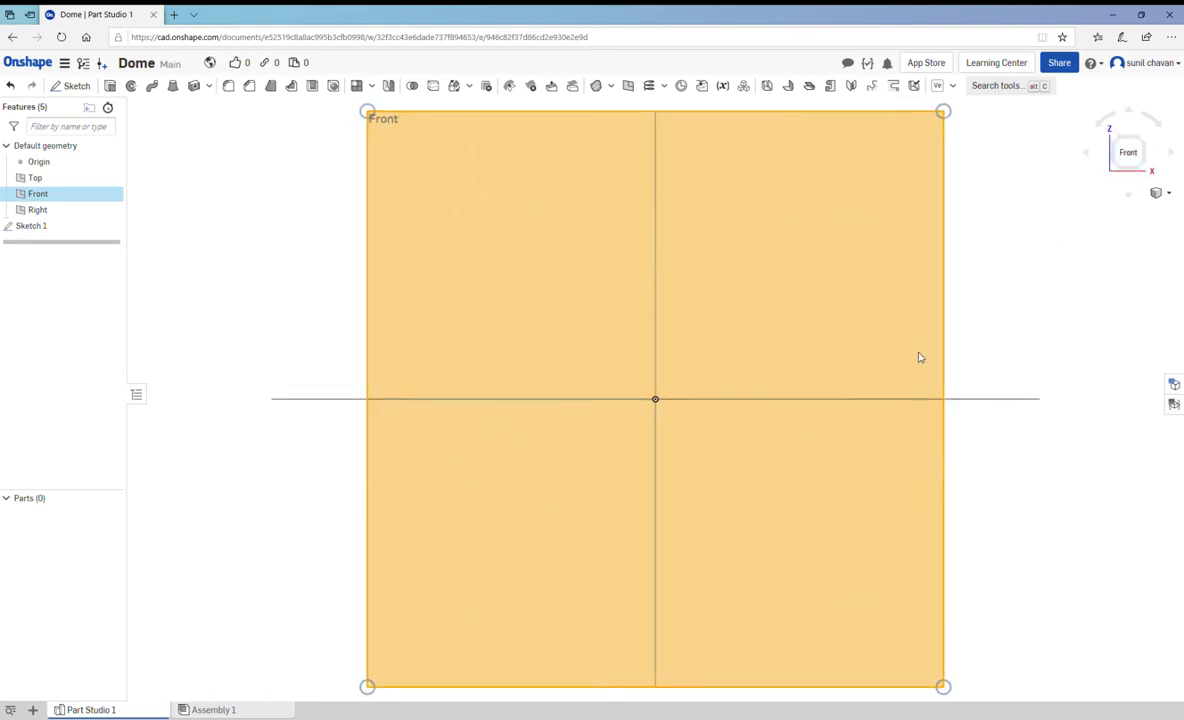
left_click(996, 289)
left_click(734, 257)
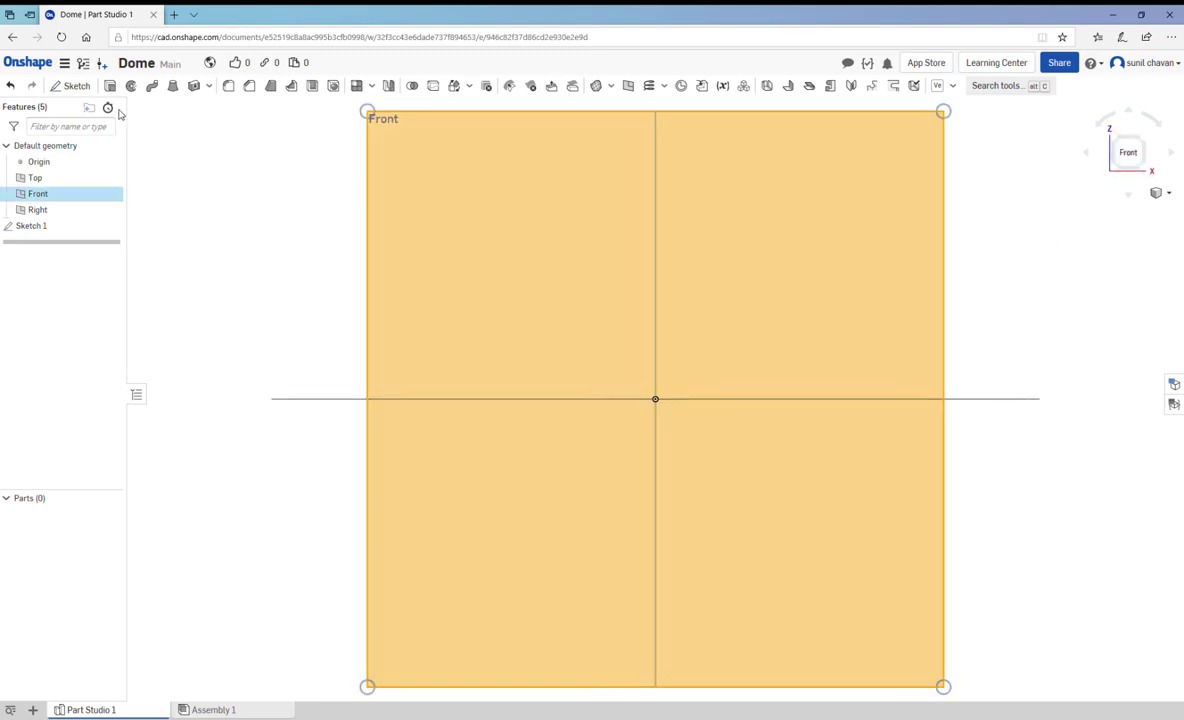
left_click(75, 85)
Place a point 60 mm vertically below the origin and close Sketch 2
left_click(283, 86)
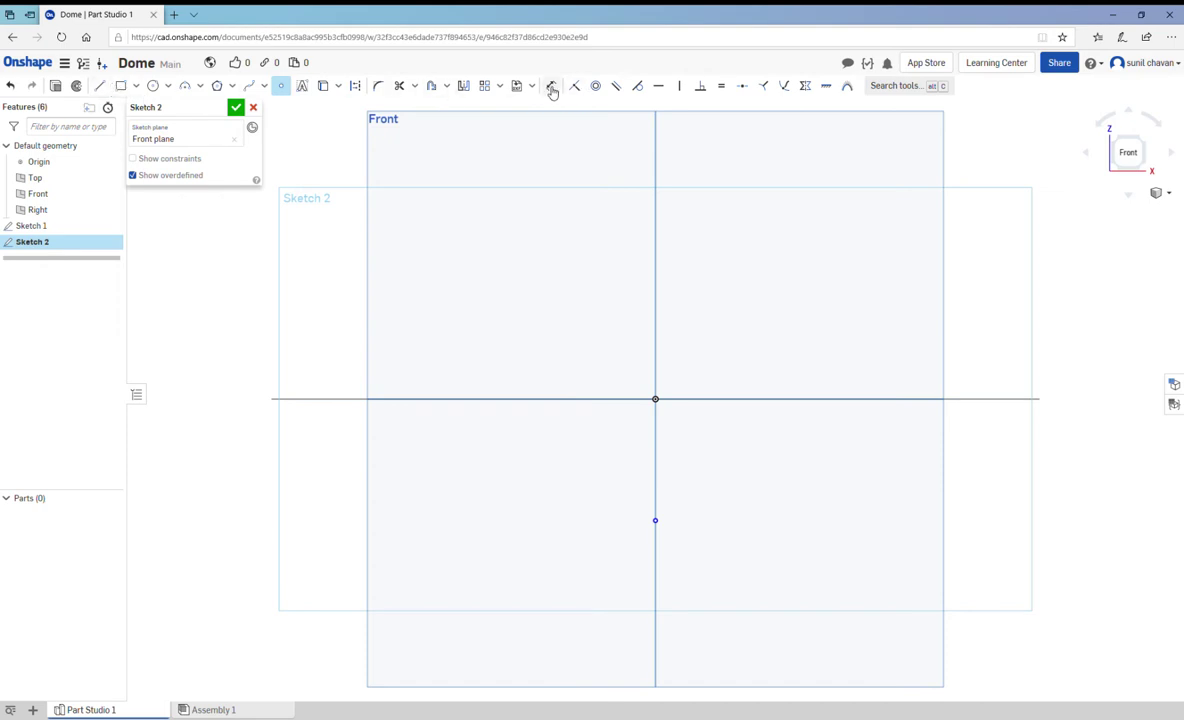
key("u")
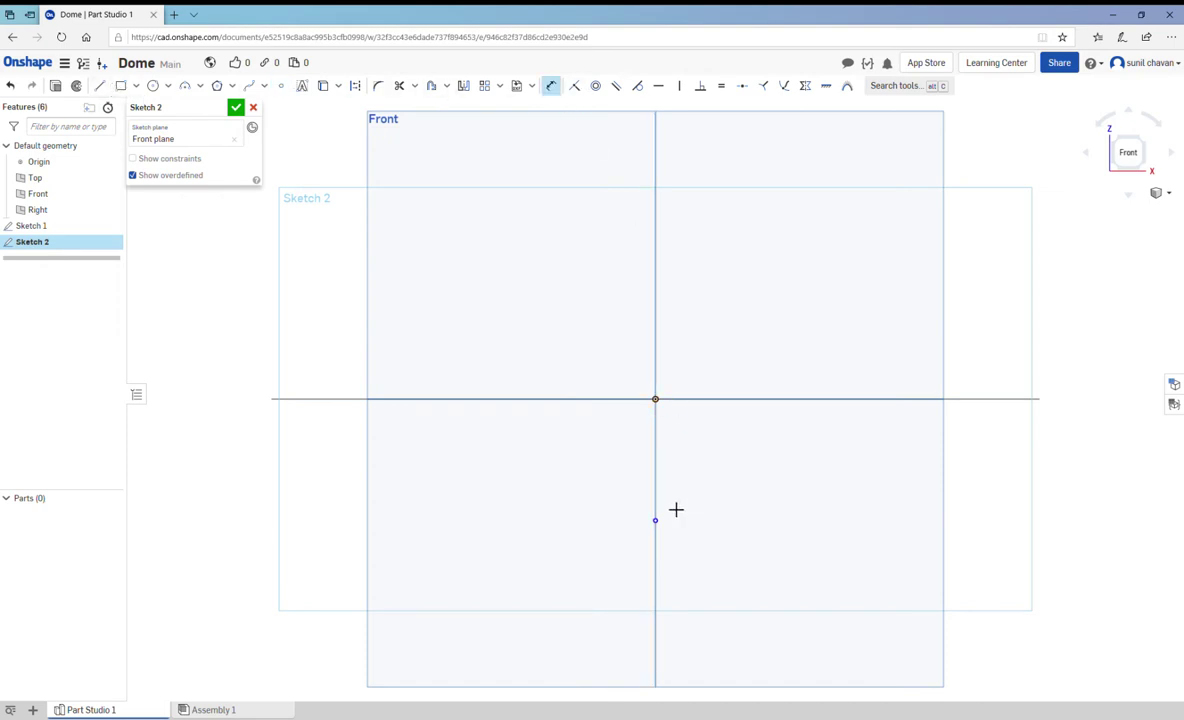
left_click(656, 521)
left_click(745, 474)
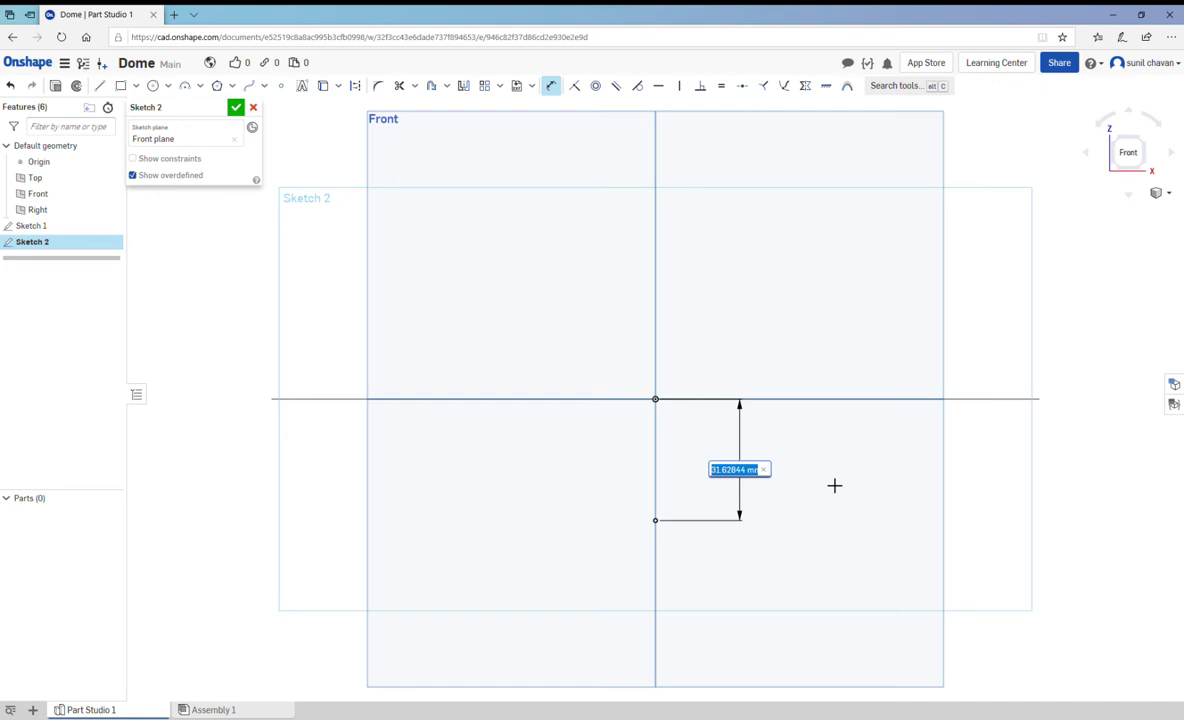
type("60")
key("Return")
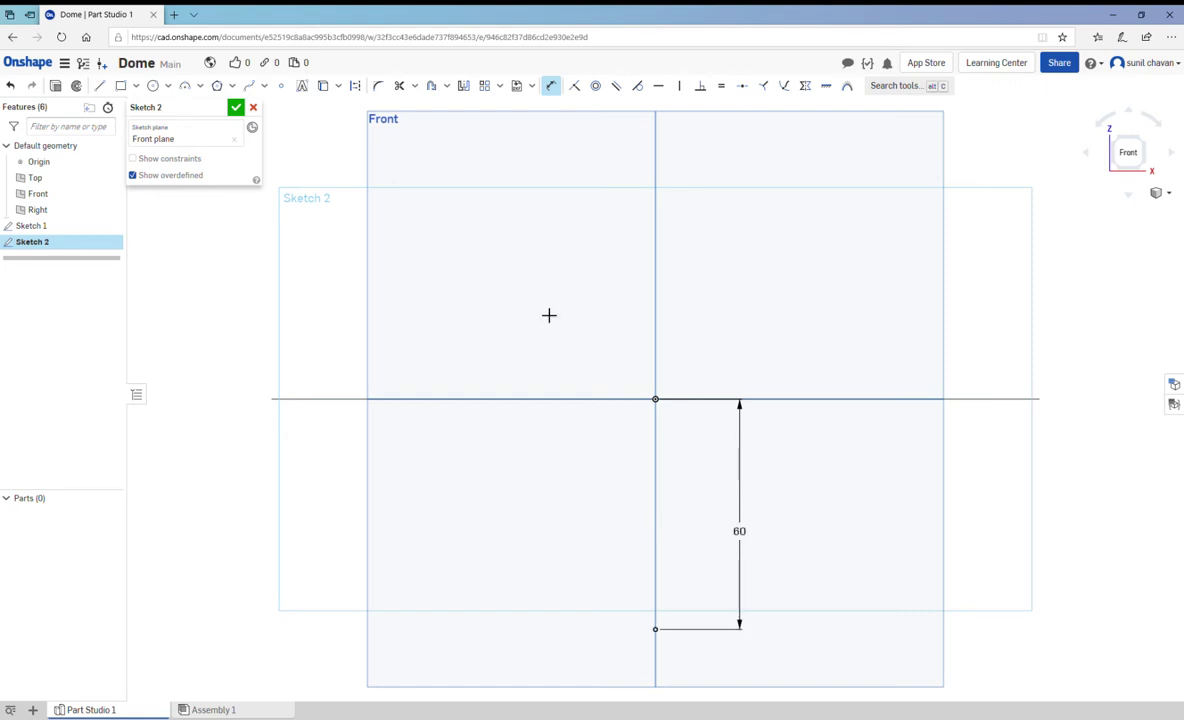
left_click(235, 108)
Hide the default planes and the origin marker
scroll(712, 385, "down", 3)
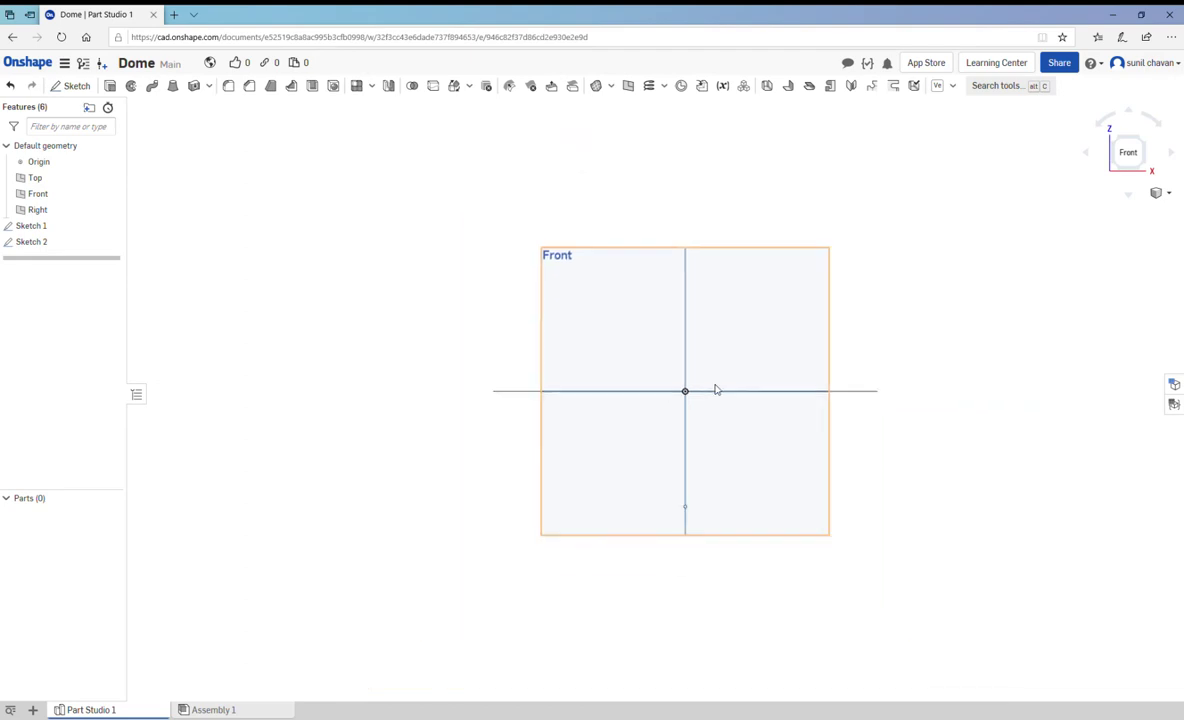
scroll(722, 388, "down", 1)
mouse_move(834, 275)
right_mouse_down()
mouse_move(801, 301)
mouse_move(827, 285)
right_mouse_up()
right_click(828, 290)
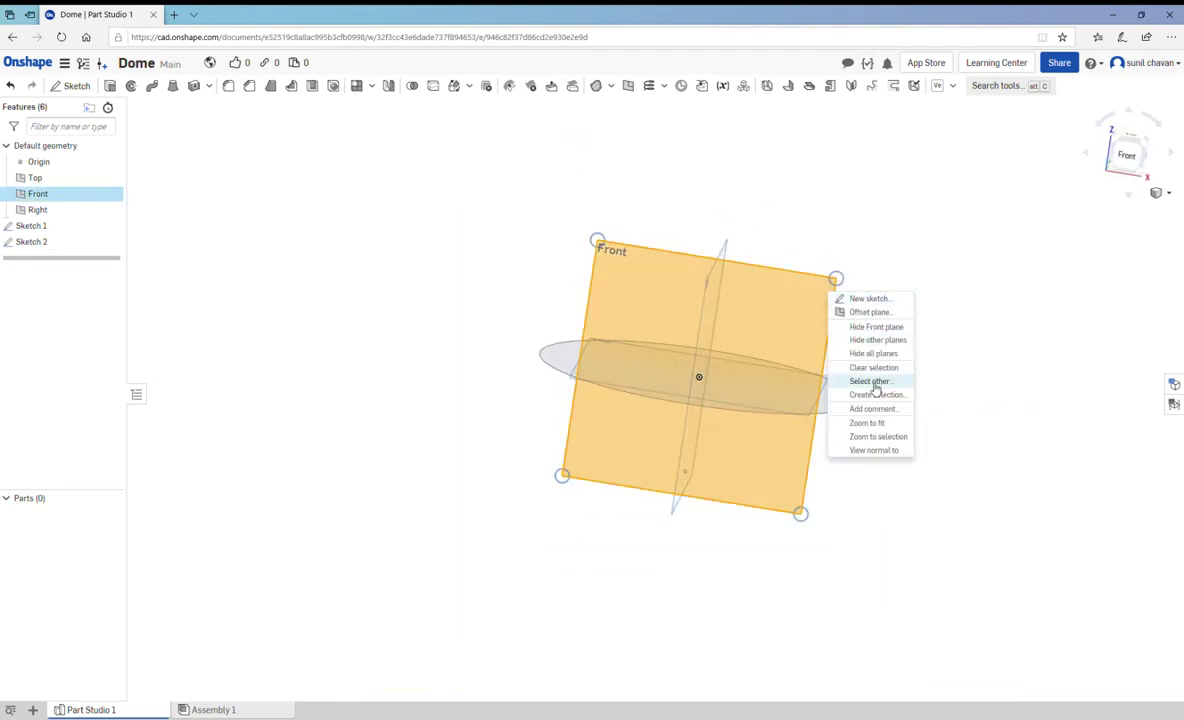
left_click(895, 354)
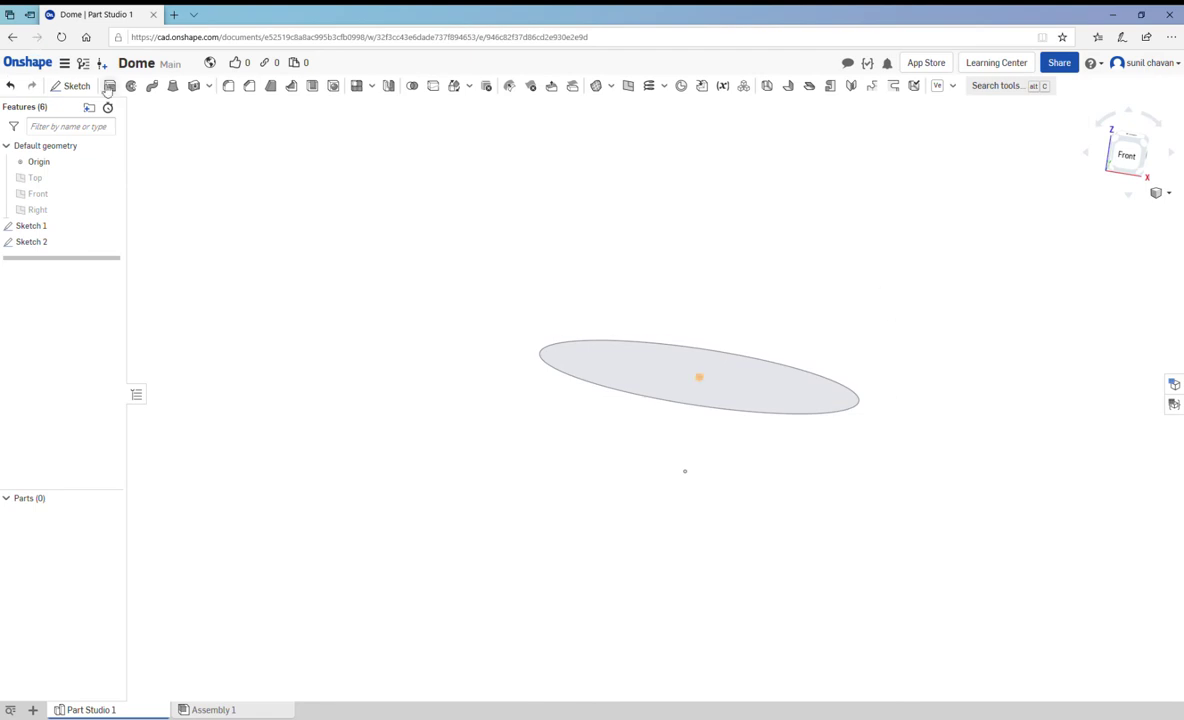
mouse_move(45, 161)
left_click(110, 165)
mouse_move(672, 302)
right_mouse_down()
mouse_move(595, 285)
mouse_move(687, 389)
mouse_move(687, 270)
mouse_move(662, 338)
mouse_move(666, 328)
right_mouse_up()
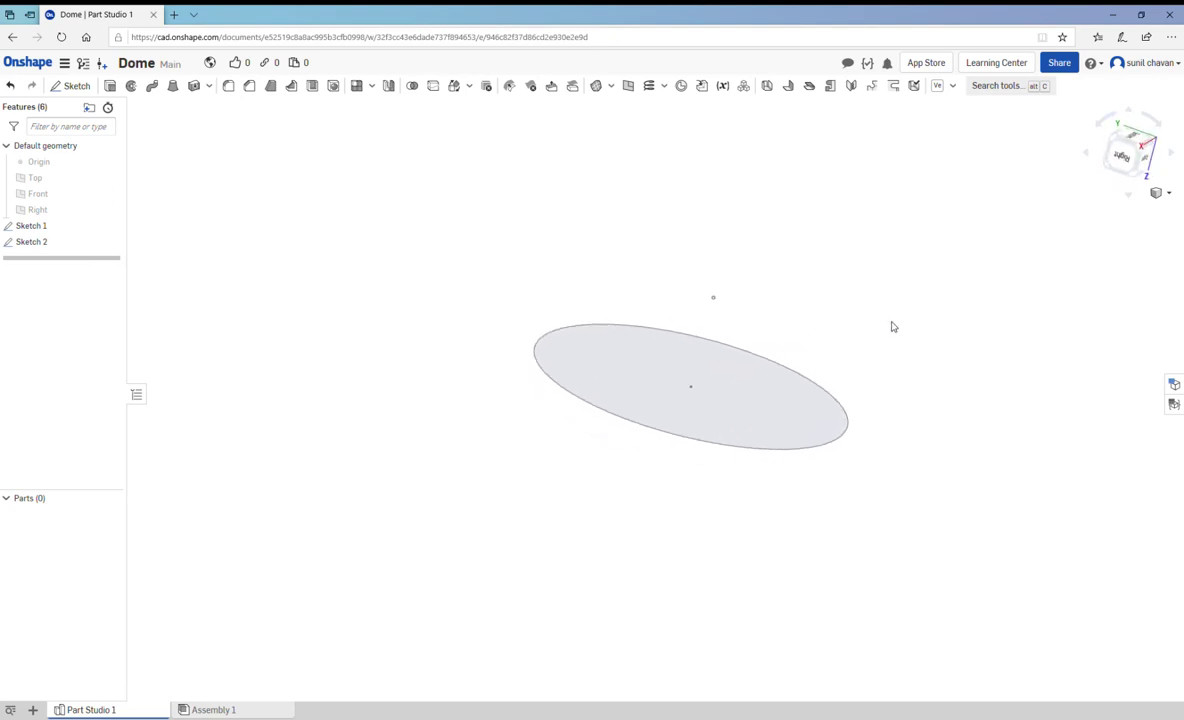
Create a Fill surface on the circle edge, guided through the Sketch 2 point
left_click(612, 87)
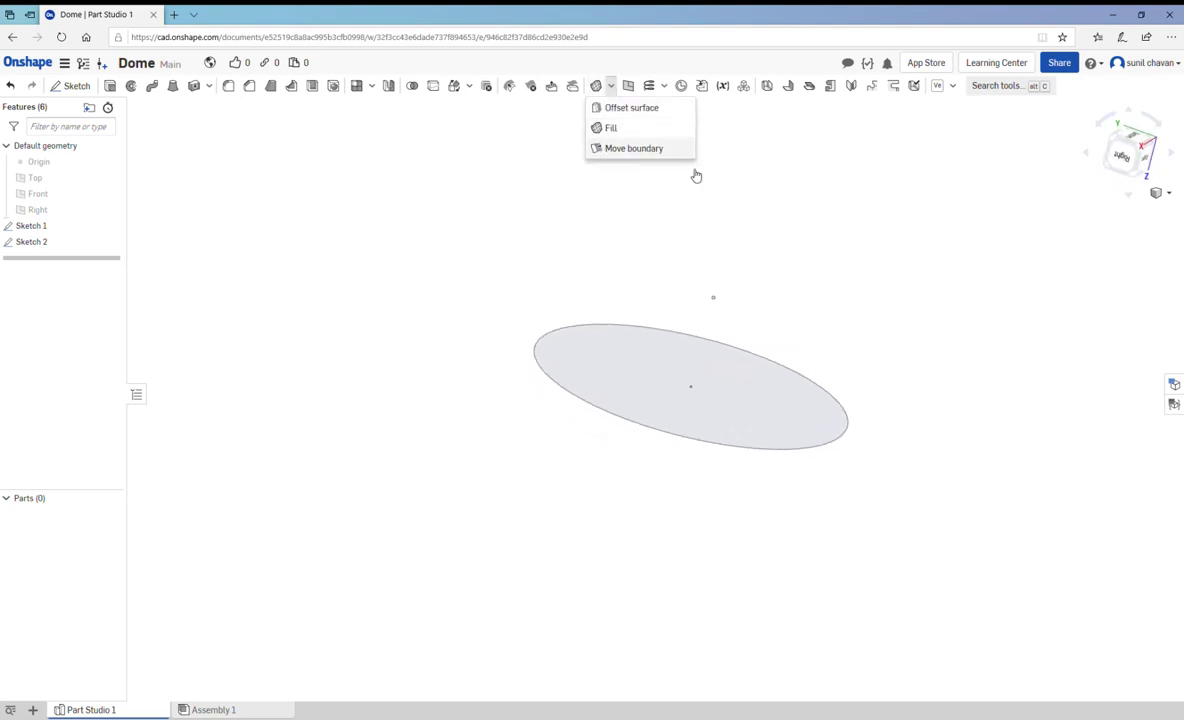
left_click(605, 124)
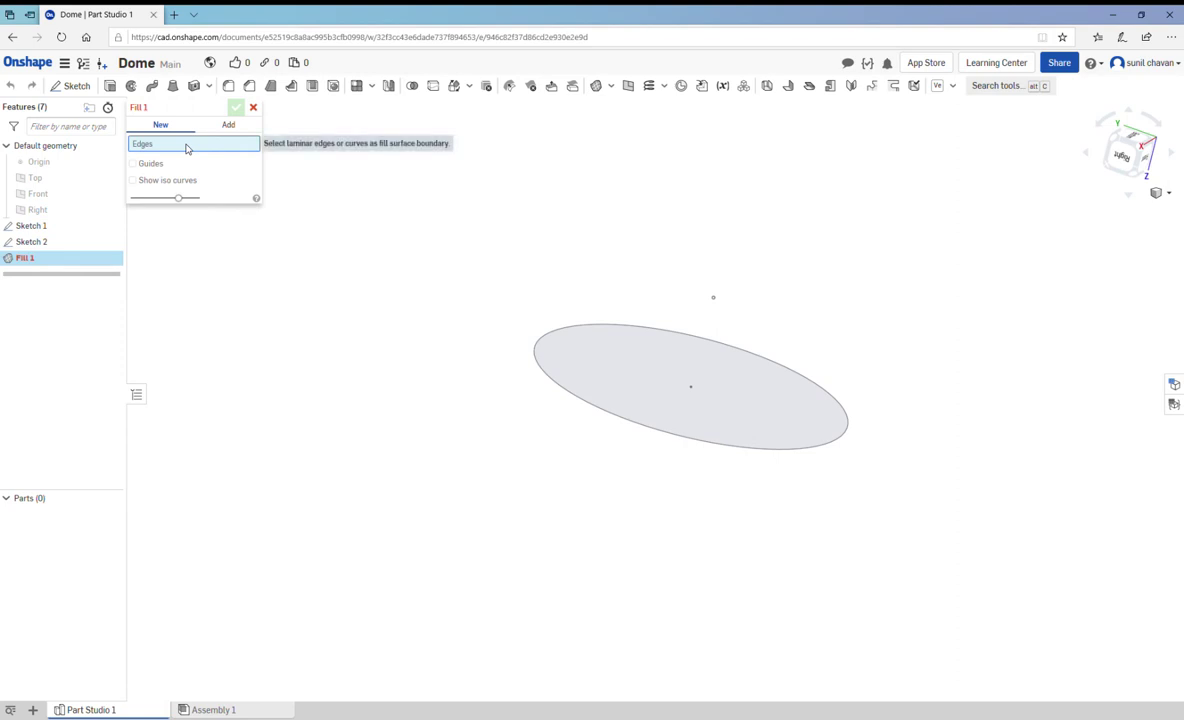
left_click(565, 397)
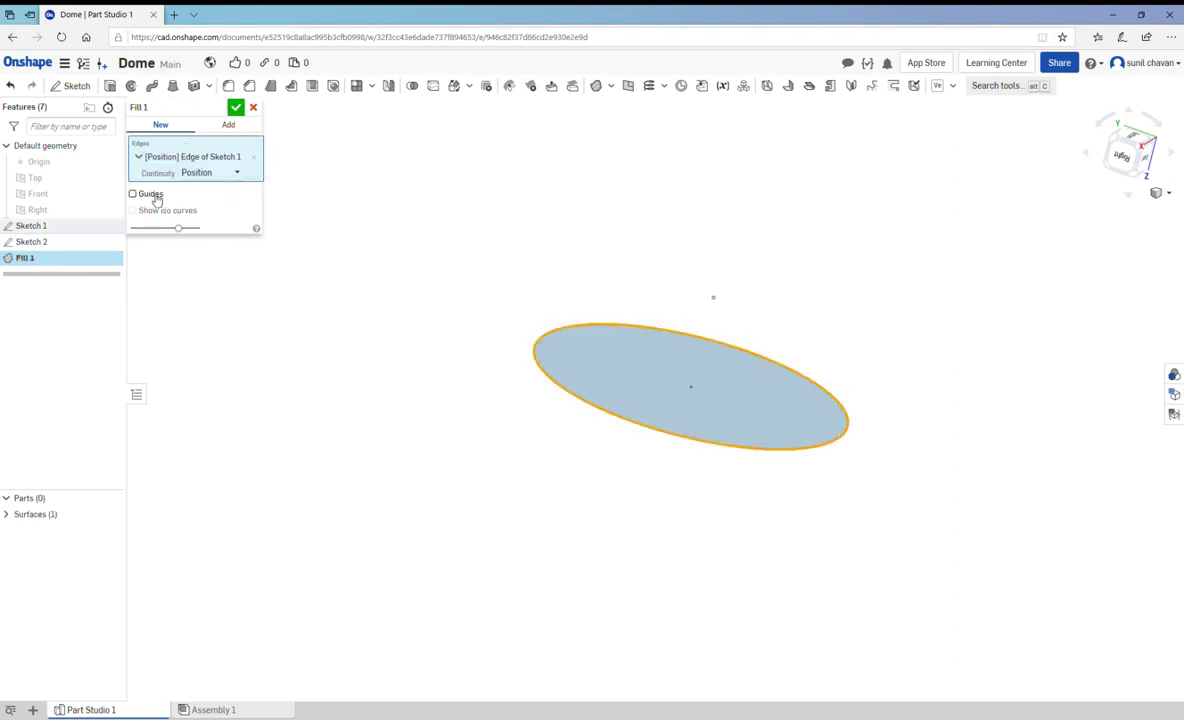
left_click(133, 194)
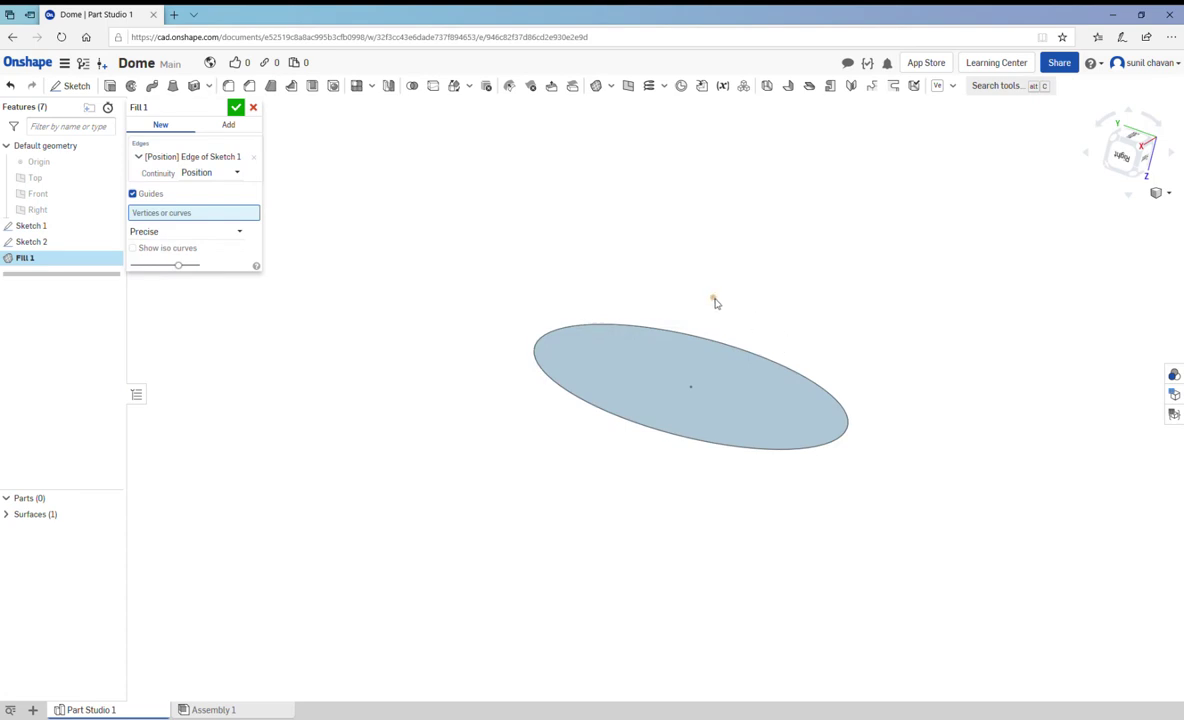
left_click(713, 299)
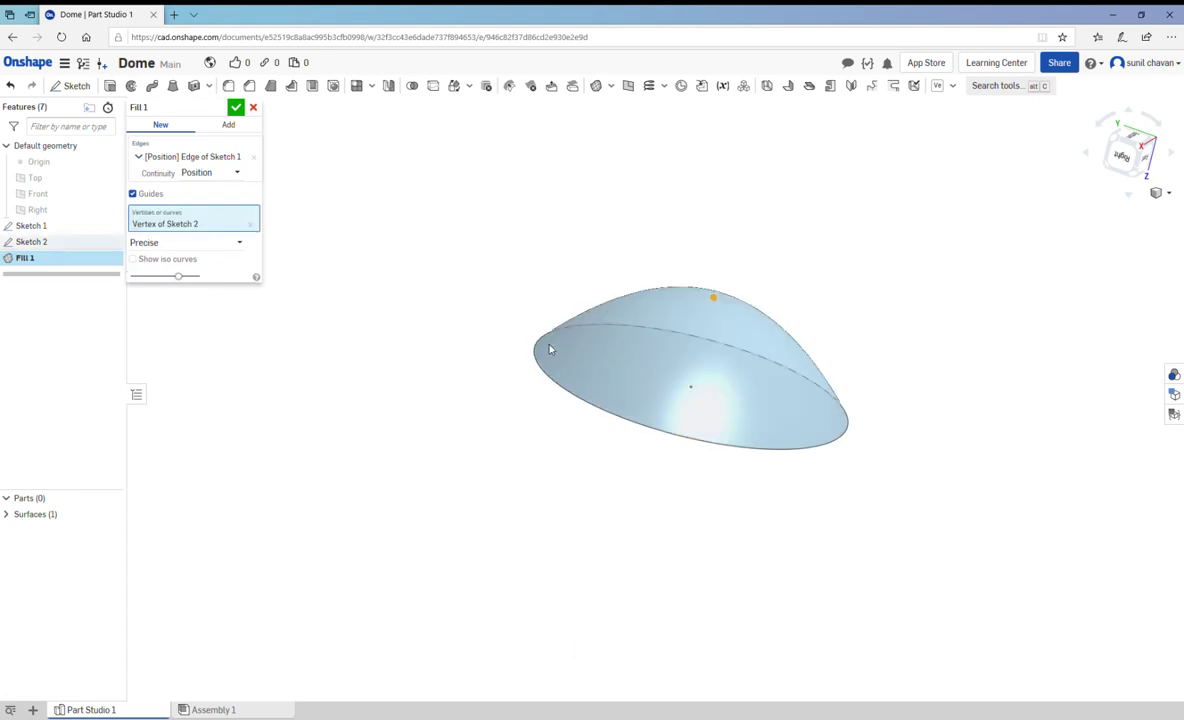
left_click(236, 108)
mouse_move(836, 280)
right_mouse_down()
mouse_move(790, 283)
mouse_move(838, 346)
mouse_move(740, 413)
mouse_move(856, 344)
mouse_move(761, 415)
mouse_move(729, 370)
mouse_move(632, 320)
mouse_move(589, 336)
mouse_move(896, 418)
mouse_move(785, 418)
mouse_move(751, 328)
mouse_move(761, 367)
mouse_move(744, 376)
right_mouse_up()
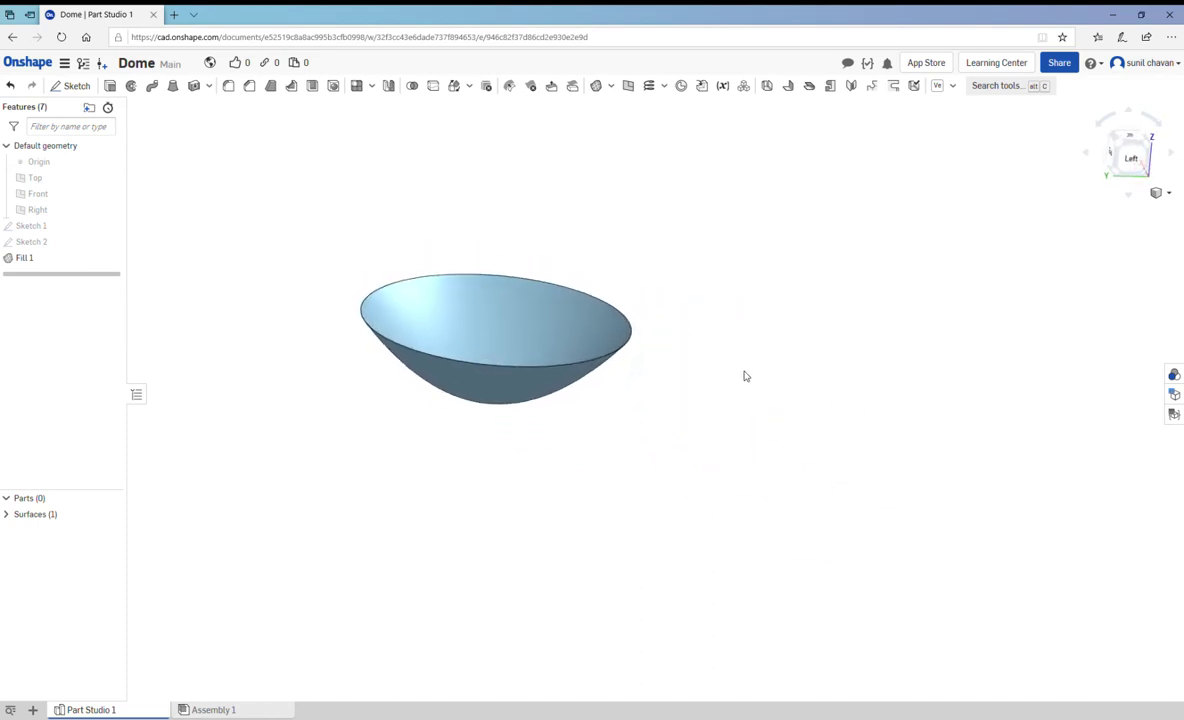
Edit Sketch 2 and change the guide point dimension from 60 to 100 mm
right_click(37, 242)
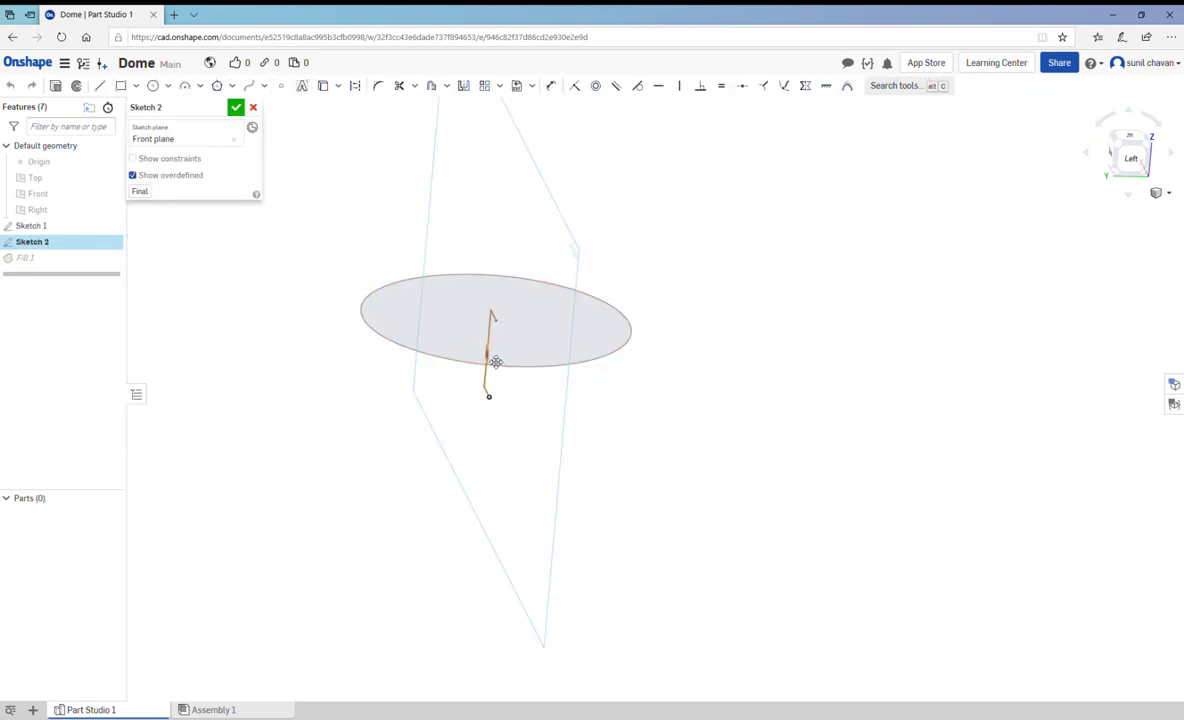
double_click(496, 362)
type("100")
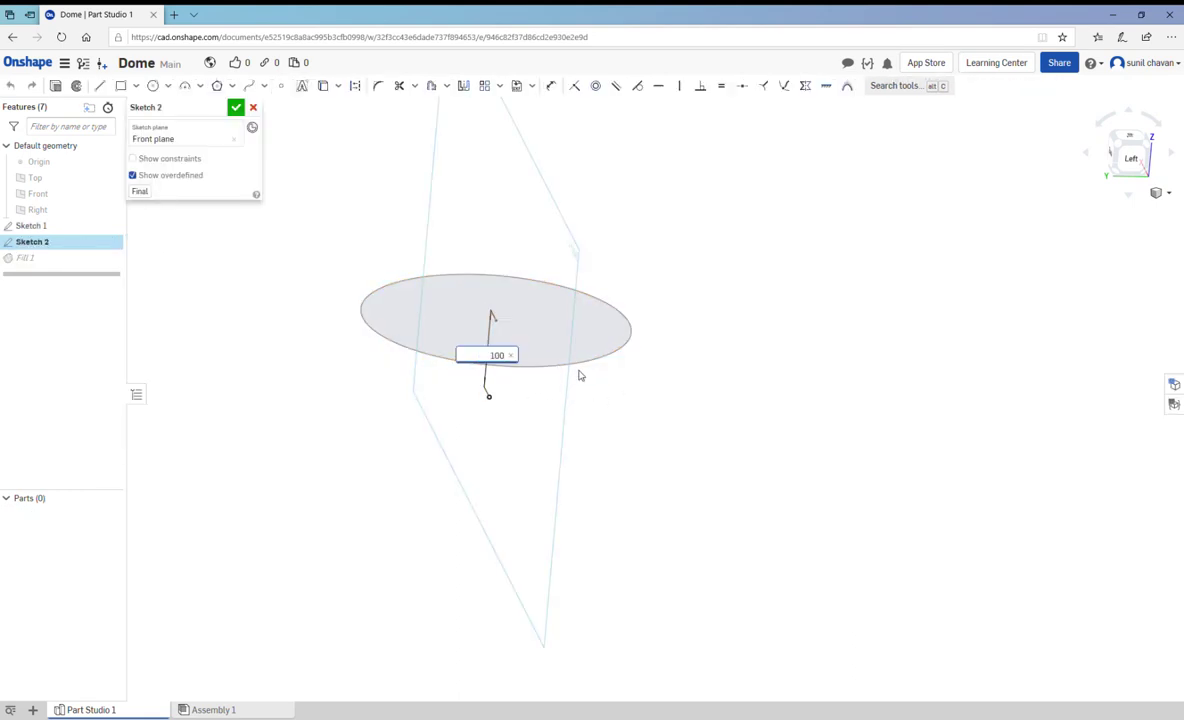
key("Return")
left_click(237, 110)
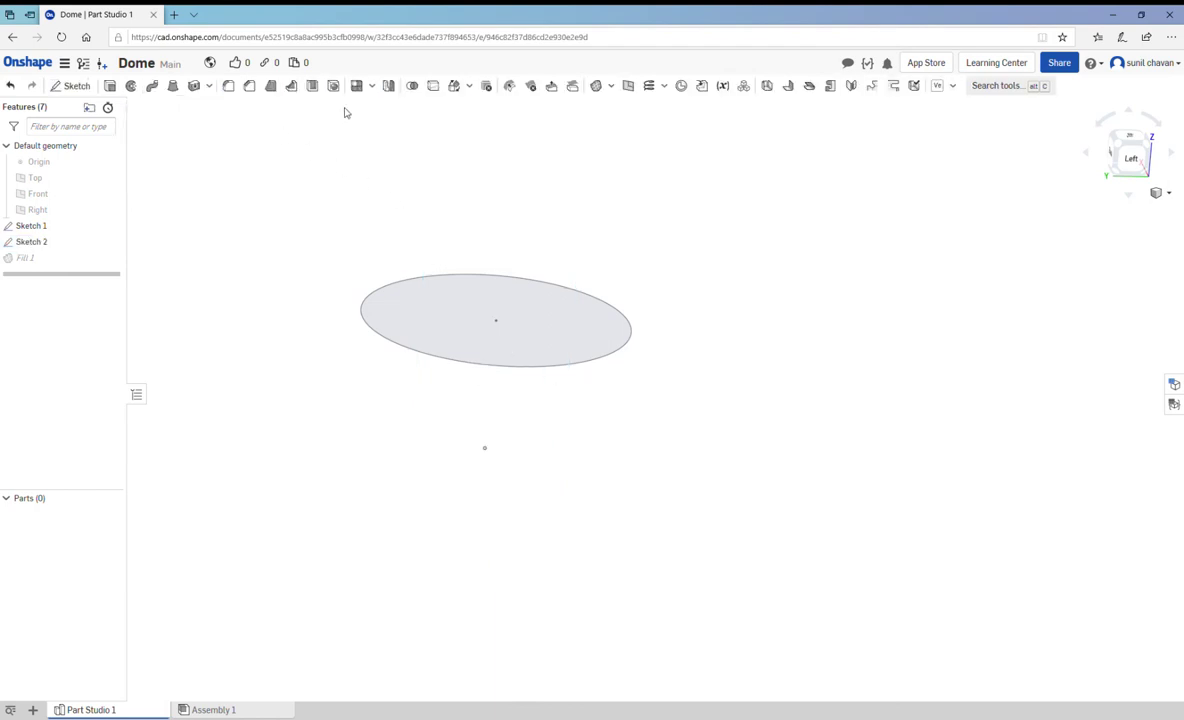
Orbit the deepened dome to inspect its underside and the inside of the bowl
scroll(685, 438, "up", 1)
scroll(620, 376, "down", 3)
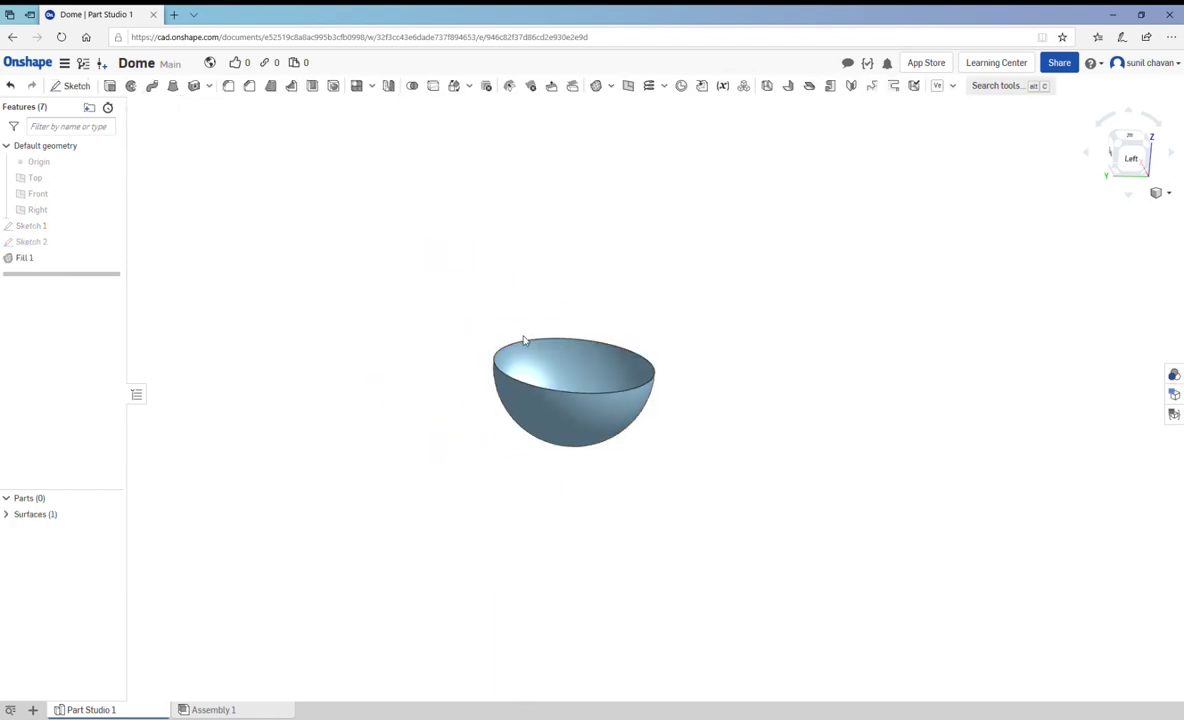
scroll(580, 410, "up", 3)
mouse_move(581, 427)
right_mouse_down()
mouse_move(621, 338)
mouse_move(674, 489)
mouse_move(722, 330)
mouse_move(745, 389)
mouse_move(815, 322)
mouse_move(793, 285)
mouse_move(780, 346)
right_mouse_up()
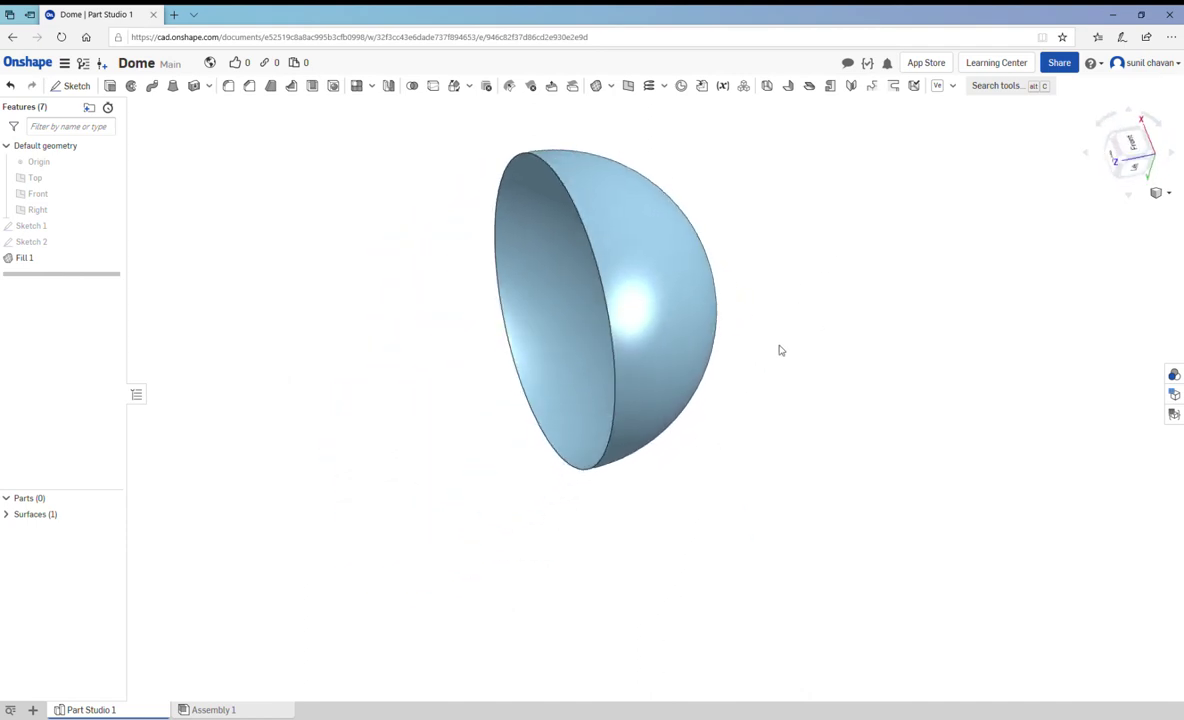
scroll(780, 346, "up", 1)
scroll(633, 335, "down", 2)
right_click_drag(633, 335, 719, 243)
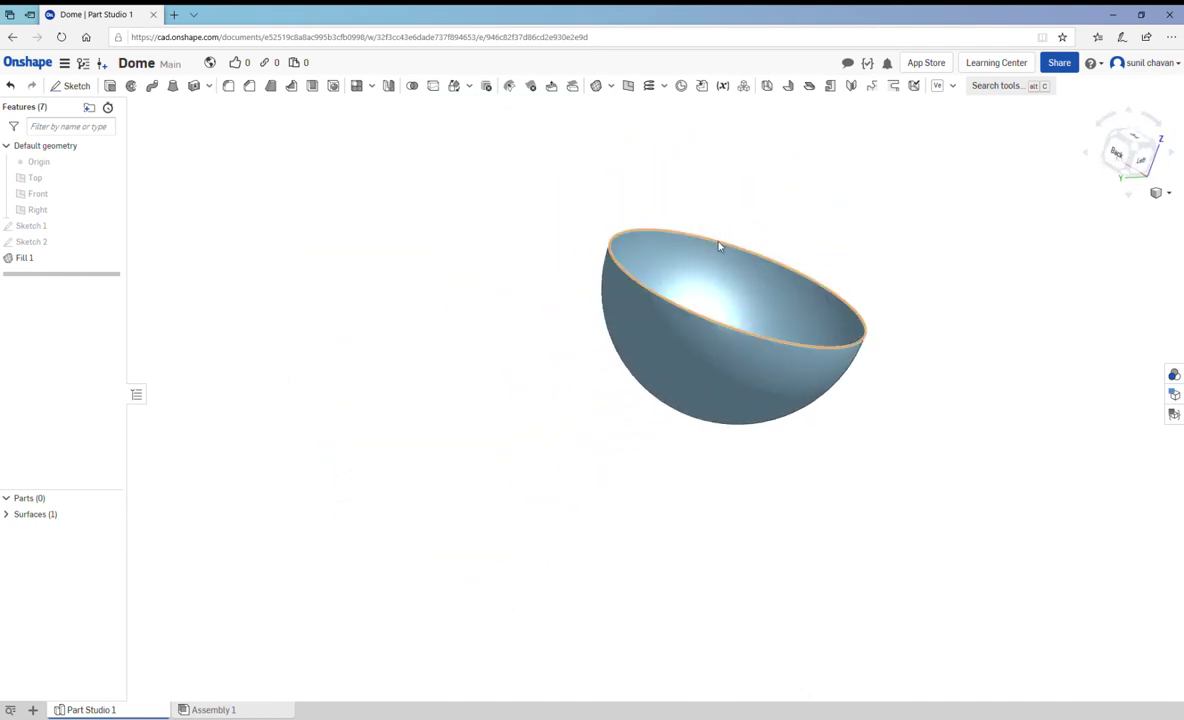
scroll(862, 294, "up", 2)
mouse_move(862, 294)
right_mouse_down()
mouse_move(833, 335)
mouse_move(811, 312)
mouse_move(825, 341)
mouse_move(745, 362)
mouse_move(761, 337)
mouse_move(793, 338)
right_mouse_up()
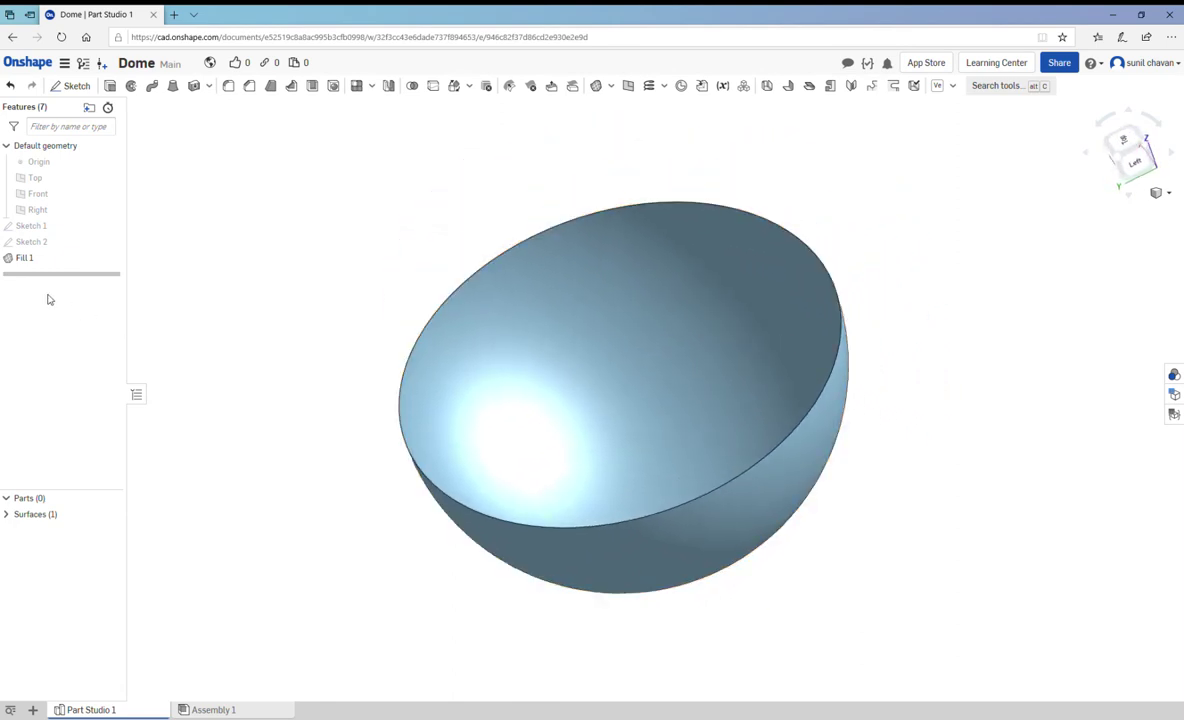
Edit Sketch 2 and reduce the 100 mm guide dimension to 40 mm
right_click(53, 245)
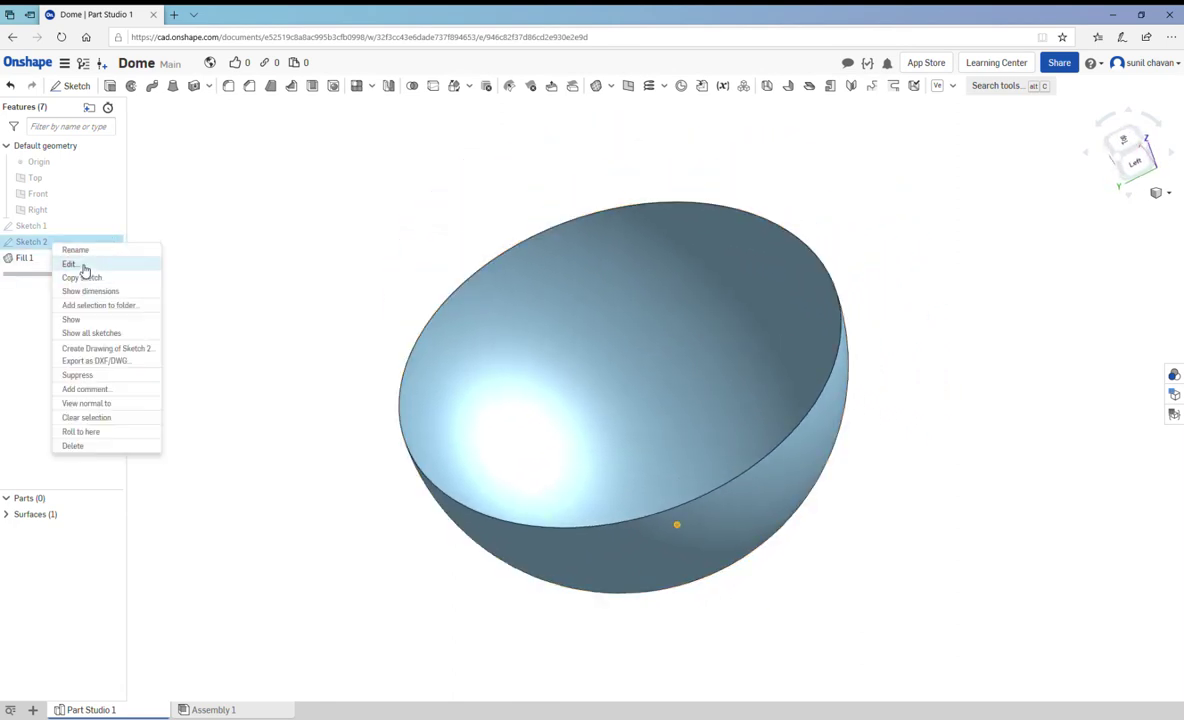
left_click(80, 262)
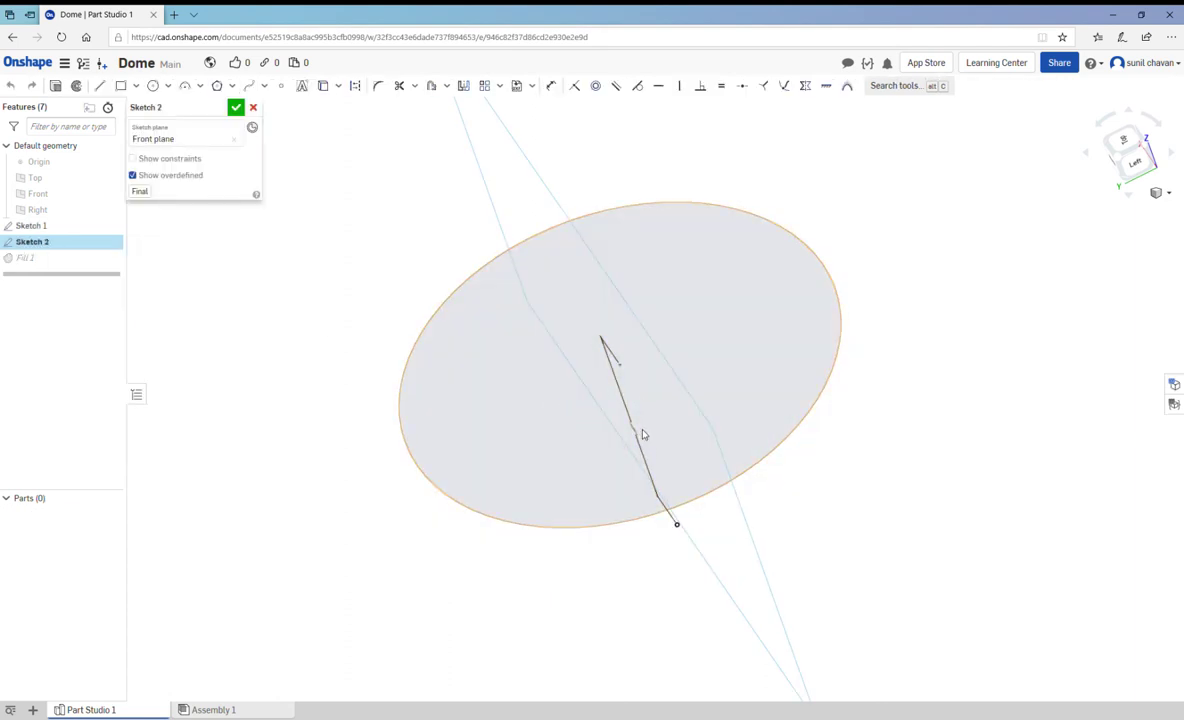
mouse_move(642, 431)
right_mouse_down()
mouse_move(657, 418)
mouse_move(597, 463)
right_mouse_up()
double_click(580, 442)
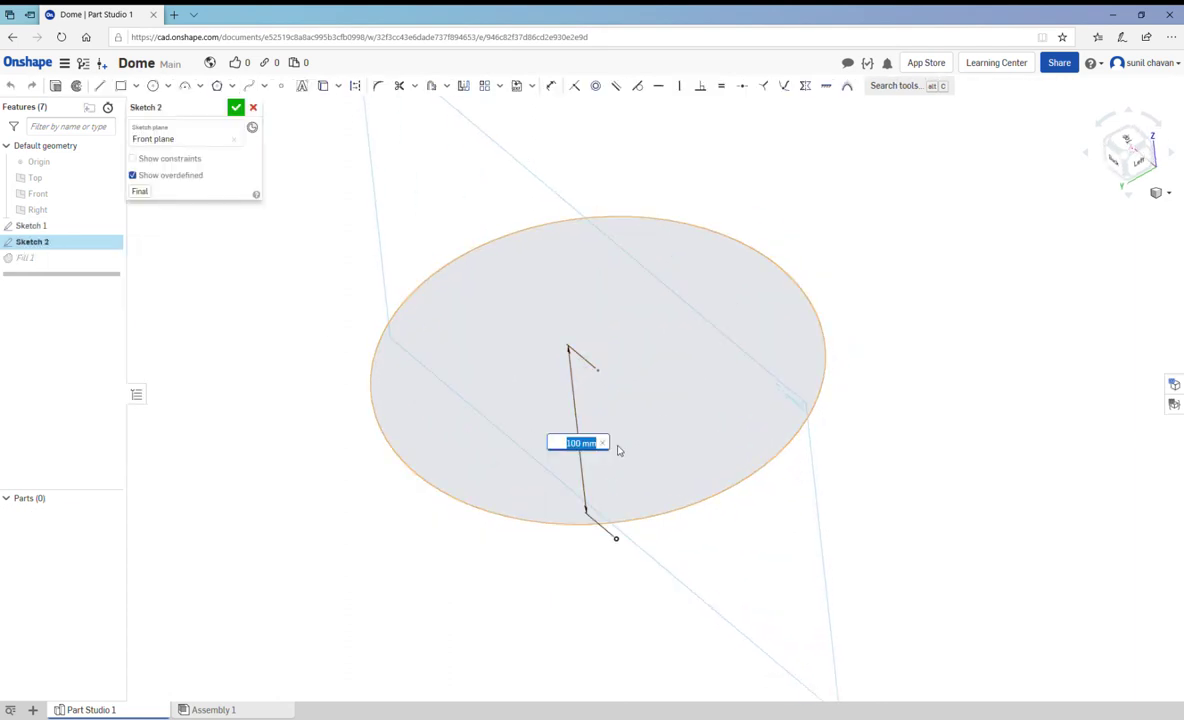
type("0")
key("Return")
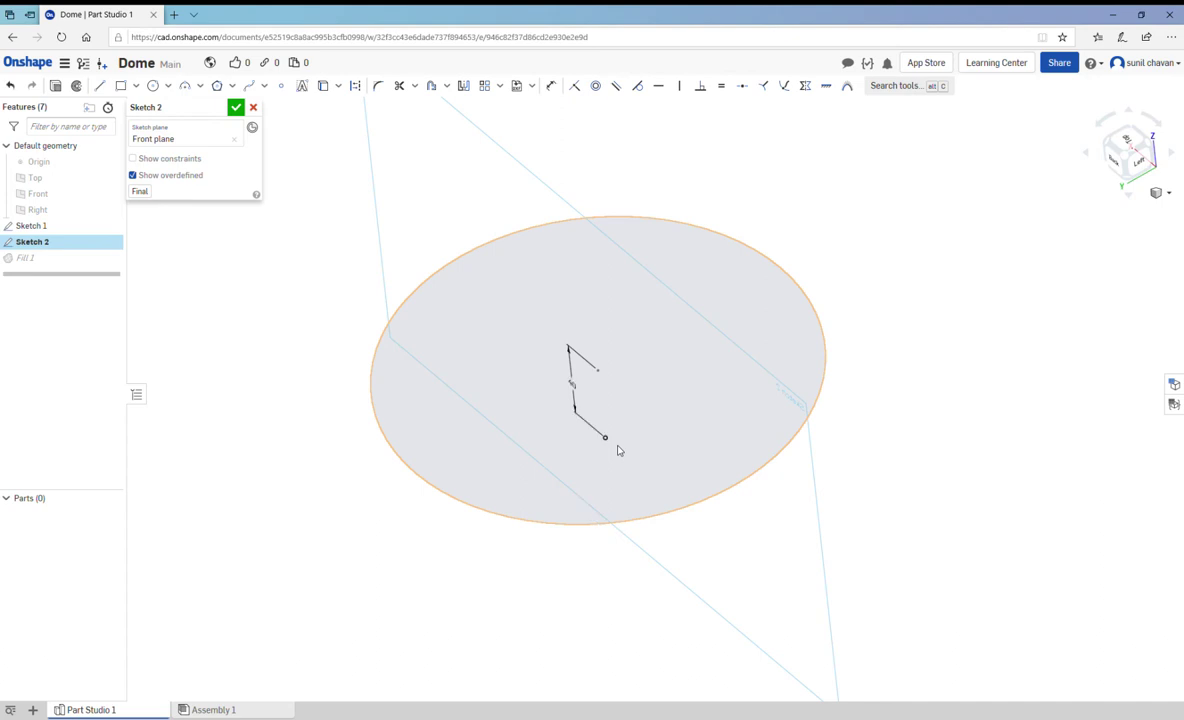
left_click(235, 108)
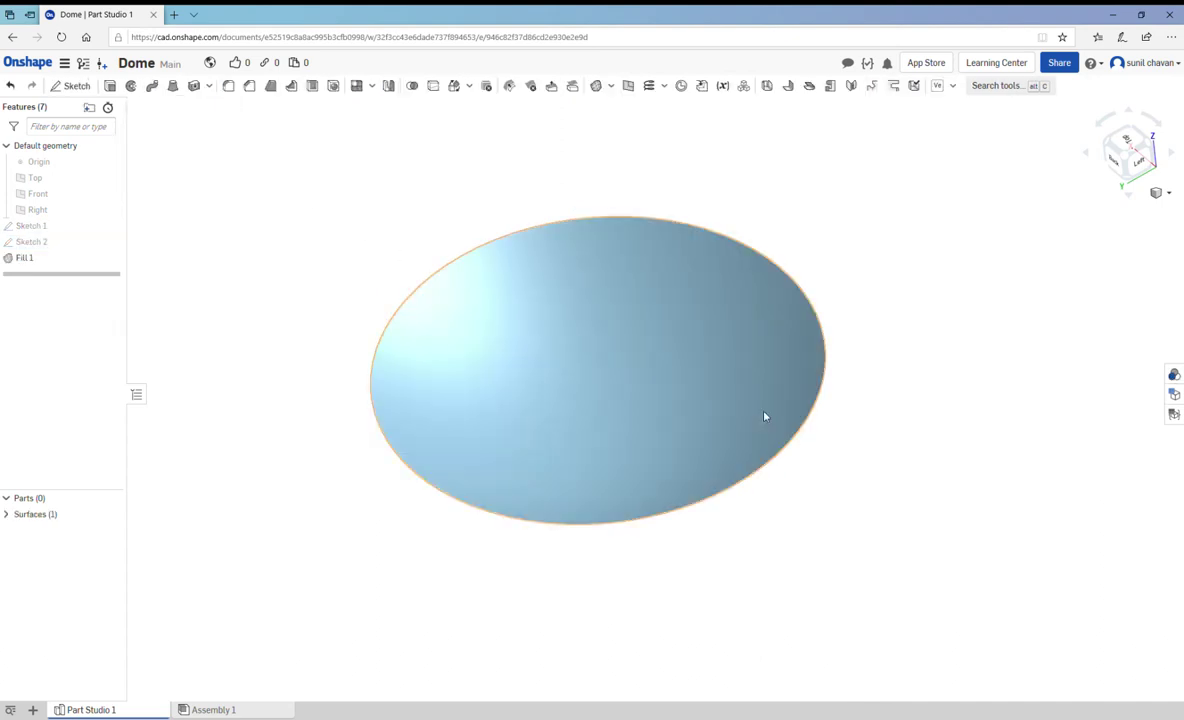
mouse_move(824, 498)
right_mouse_down()
mouse_move(819, 407)
mouse_move(806, 447)
mouse_move(840, 470)
mouse_move(758, 443)
mouse_move(721, 367)
mouse_move(592, 415)
mouse_move(629, 507)
mouse_move(667, 445)
mouse_move(793, 502)
mouse_move(647, 550)
mouse_move(662, 492)
right_mouse_up()
scroll(670, 470, "down", 4)
scroll(710, 258, "up", 2)
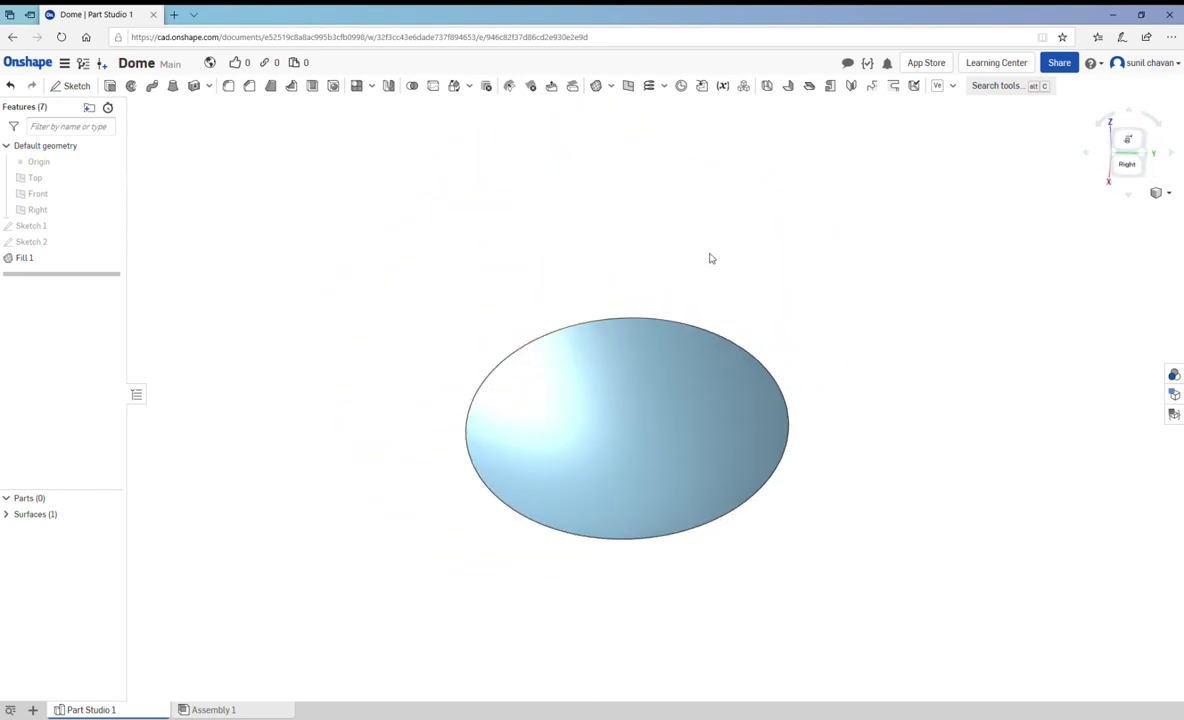
mouse_move(873, 497)
right_mouse_down()
mouse_move(862, 476)
mouse_move(870, 431)
mouse_move(873, 460)
right_mouse_up()
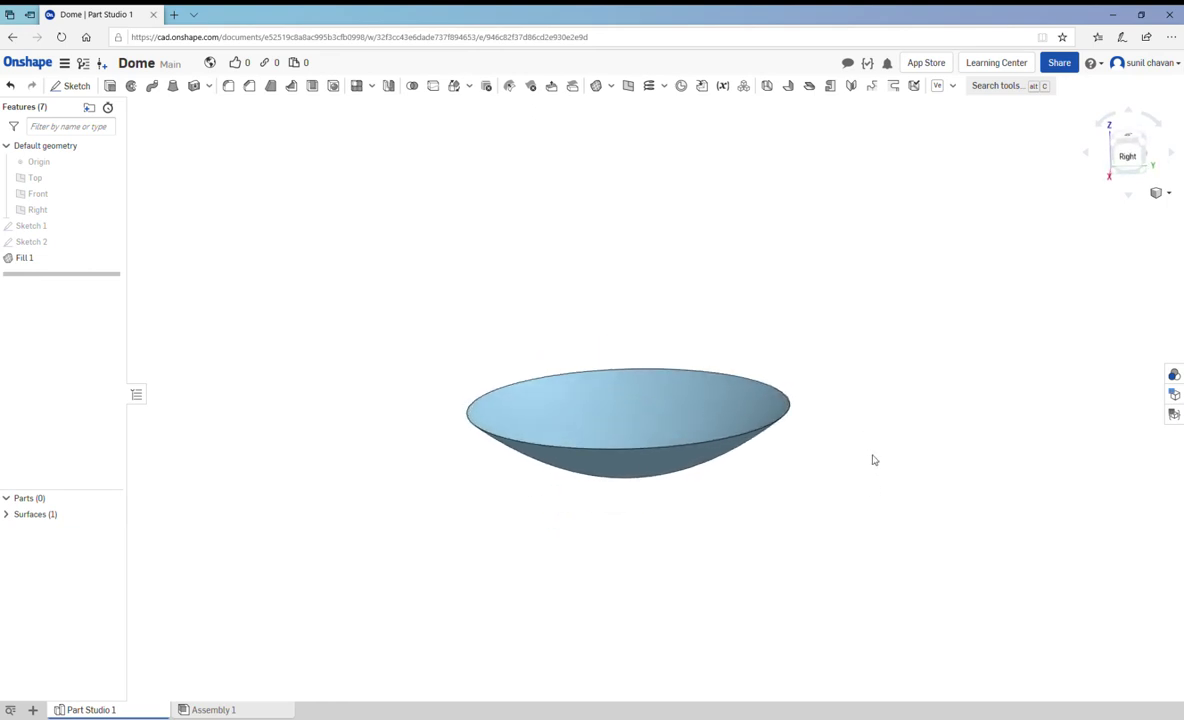
Edit Sketch 2, set the 40 mm guide dimension to 60 mm, and check the reshaped dome
right_click(38, 244)
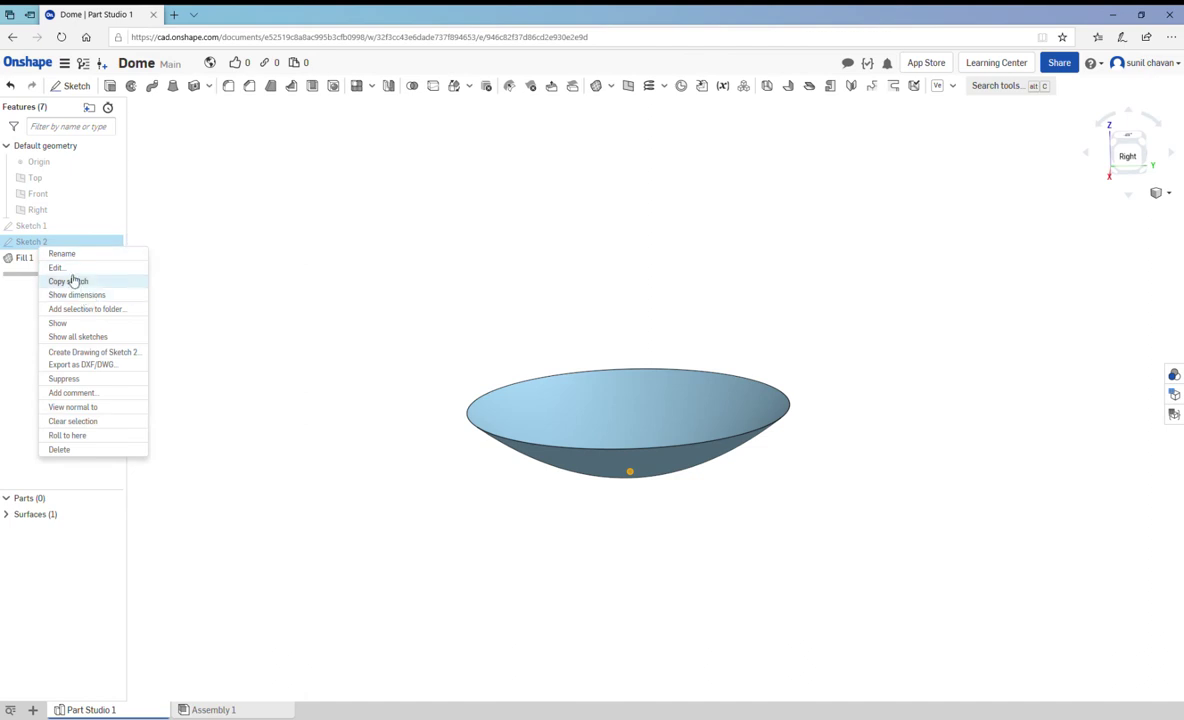
left_click(58, 267)
mouse_move(630, 480)
right_mouse_down()
mouse_move(624, 466)
mouse_move(640, 452)
right_mouse_up()
double_click(641, 464)
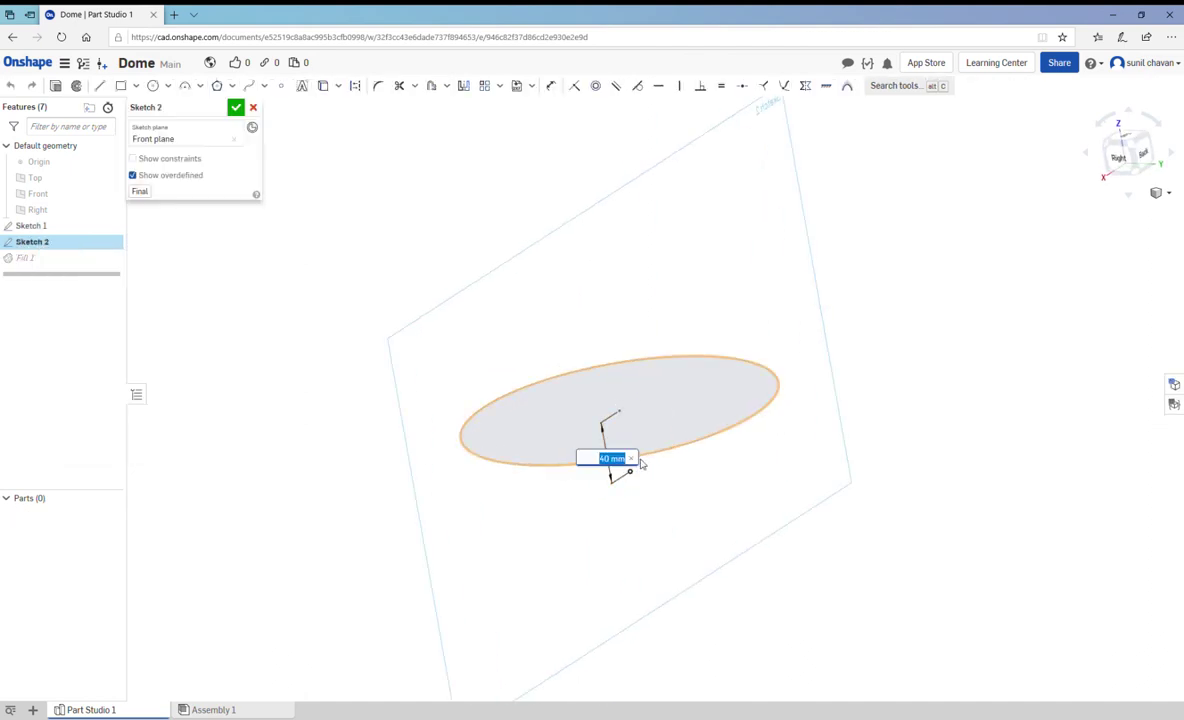
key("Return")
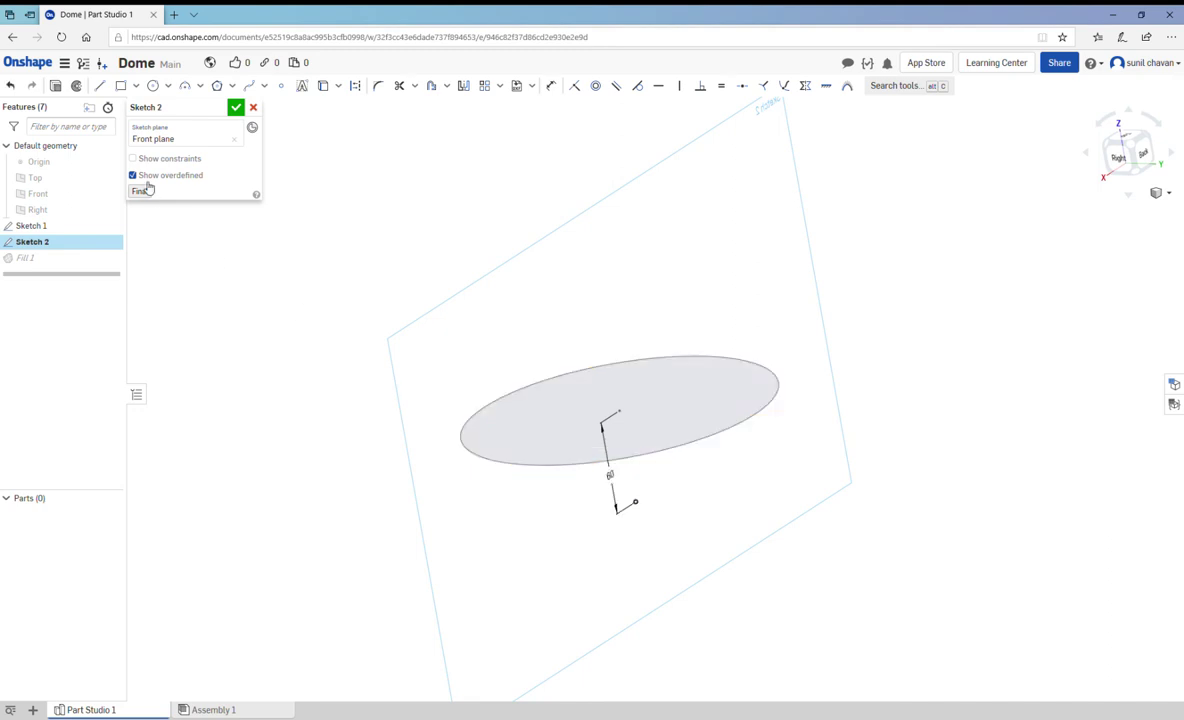
left_click(234, 109)
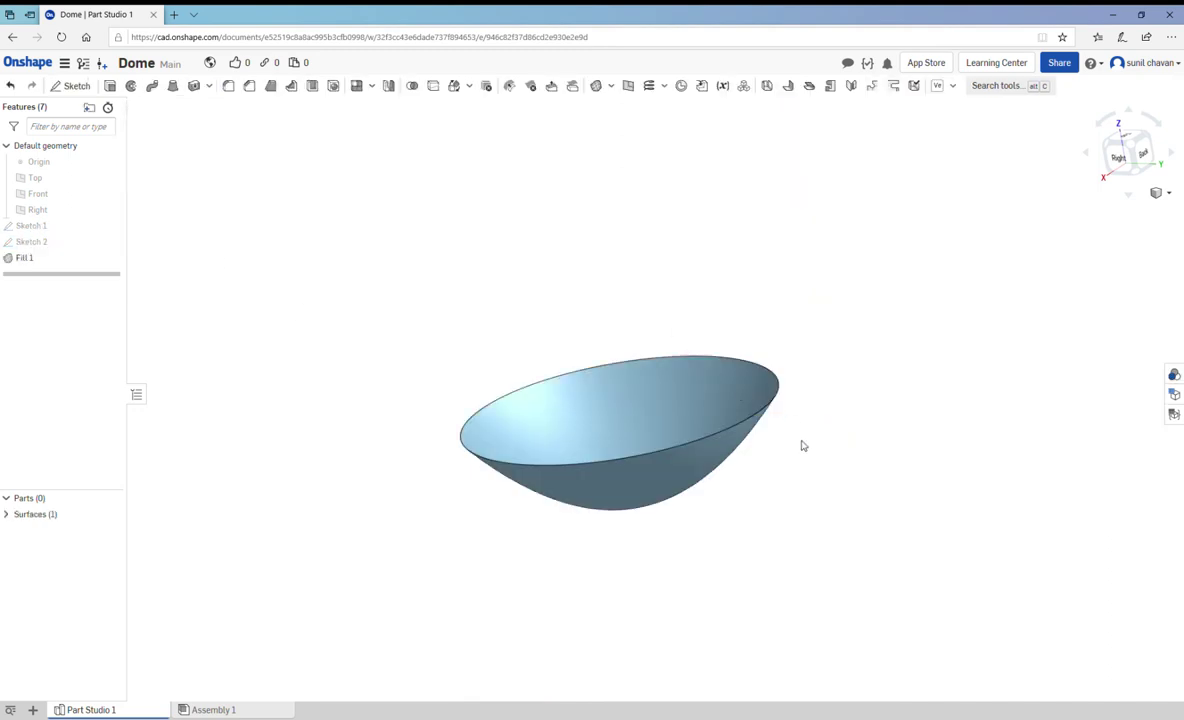
mouse_move(801, 445)
right_mouse_down()
mouse_move(753, 462)
mouse_move(766, 481)
mouse_move(756, 391)
mouse_move(717, 312)
mouse_move(650, 322)
mouse_move(610, 415)
mouse_move(817, 536)
mouse_move(809, 445)
mouse_move(814, 485)
right_mouse_up()
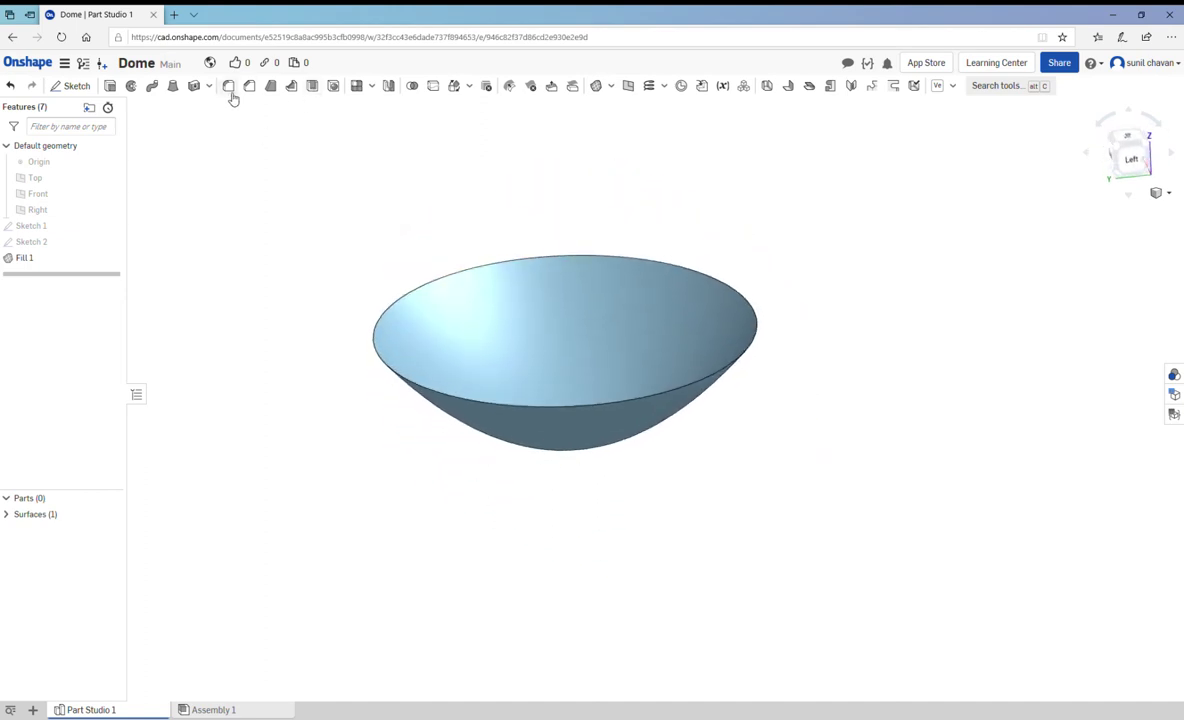
Thicken the Fill 1 dome face by 2 mm with the direction flipped
left_click(194, 85)
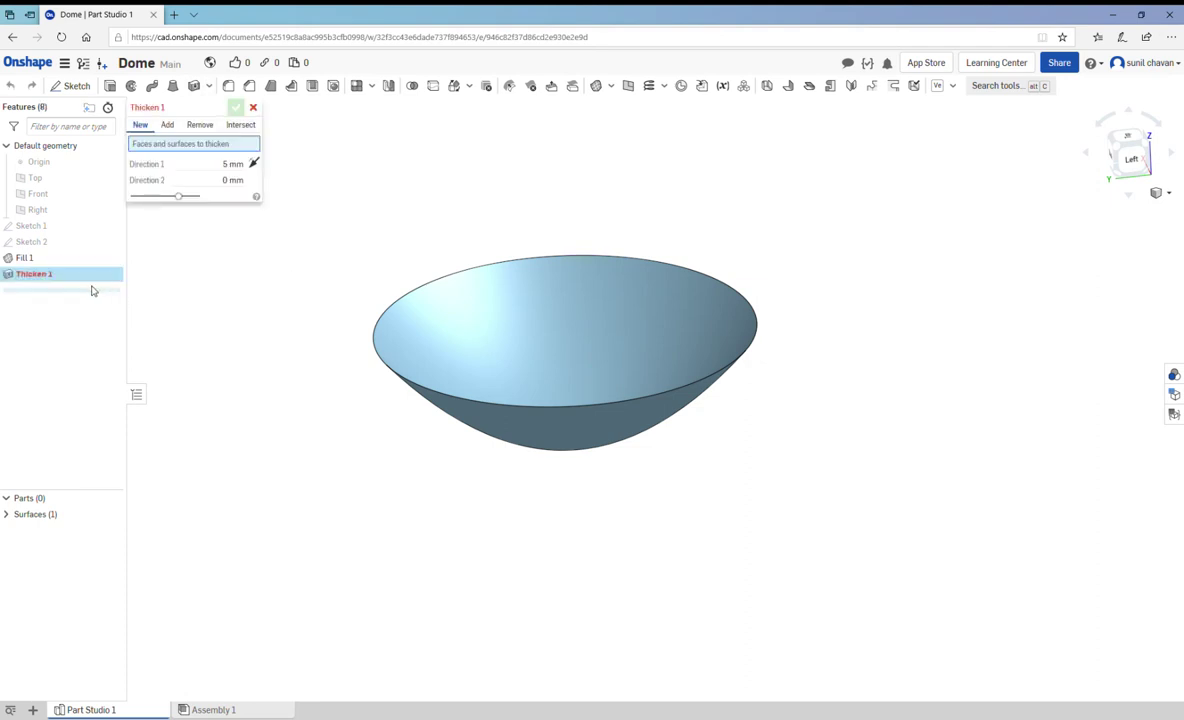
left_click(516, 298)
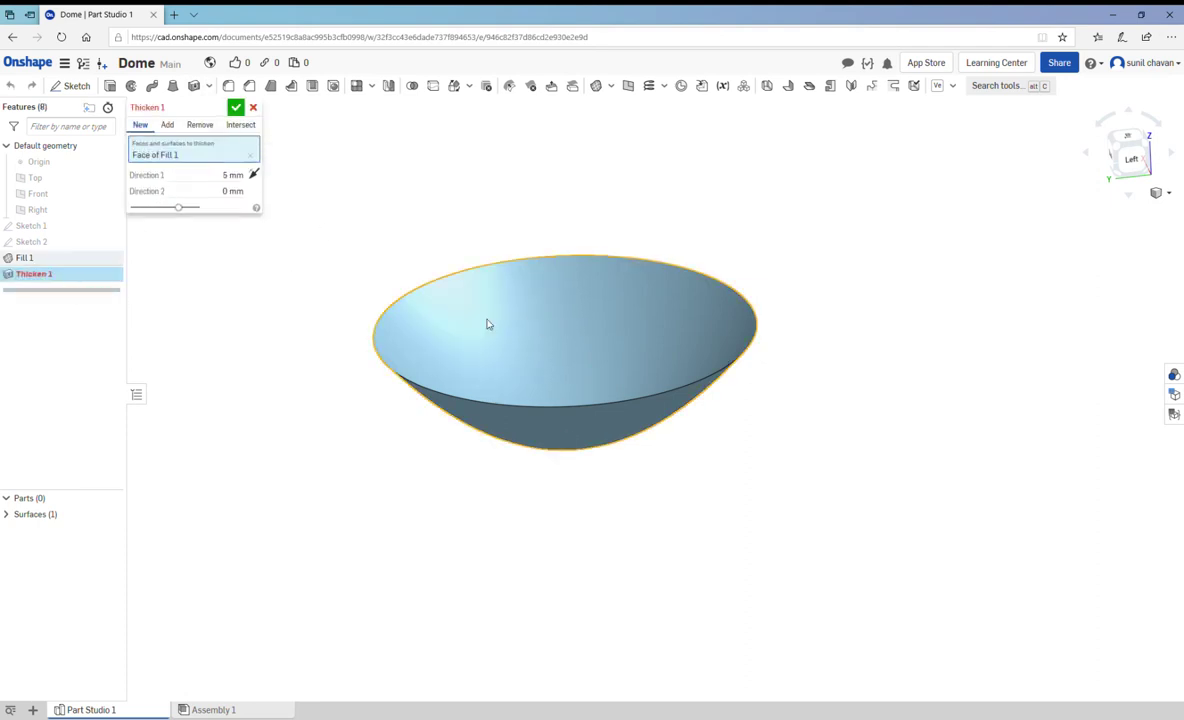
left_click(244, 177)
type("2")
left_click(254, 176)
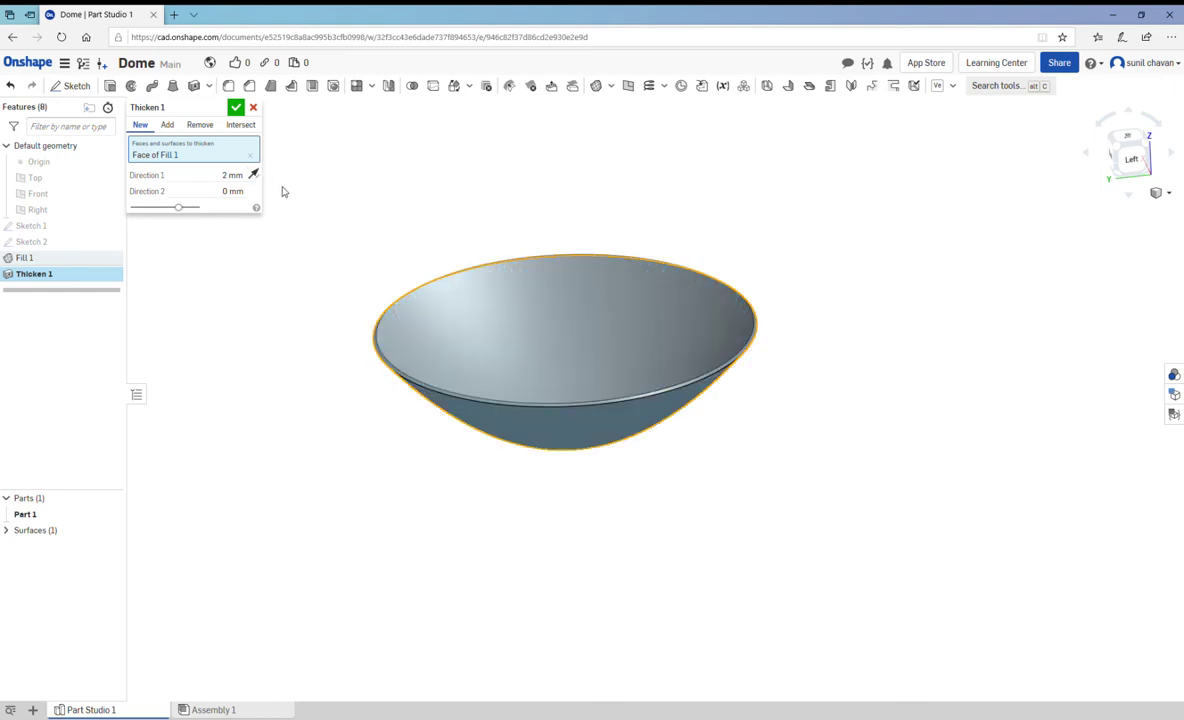
Commit the 2 mm thicken and hide Surface 1 in the Surfaces list
left_click(236, 107)
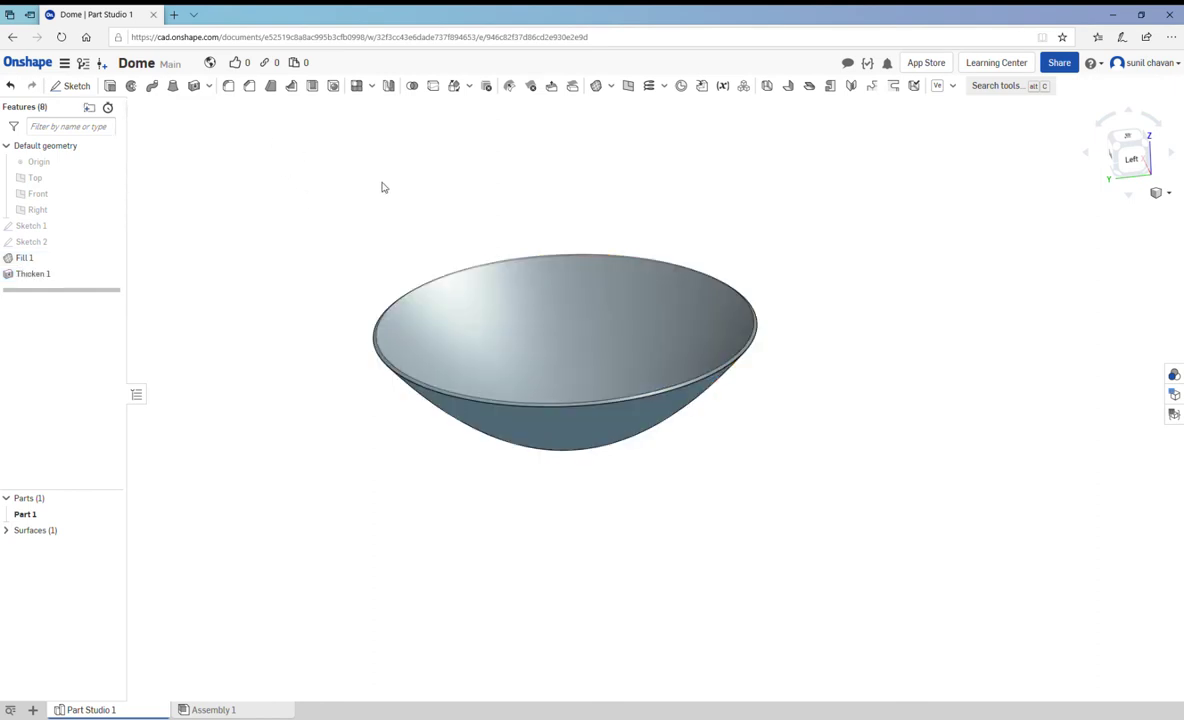
scroll(703, 365, "up", 3)
scroll(700, 370, "down", 4)
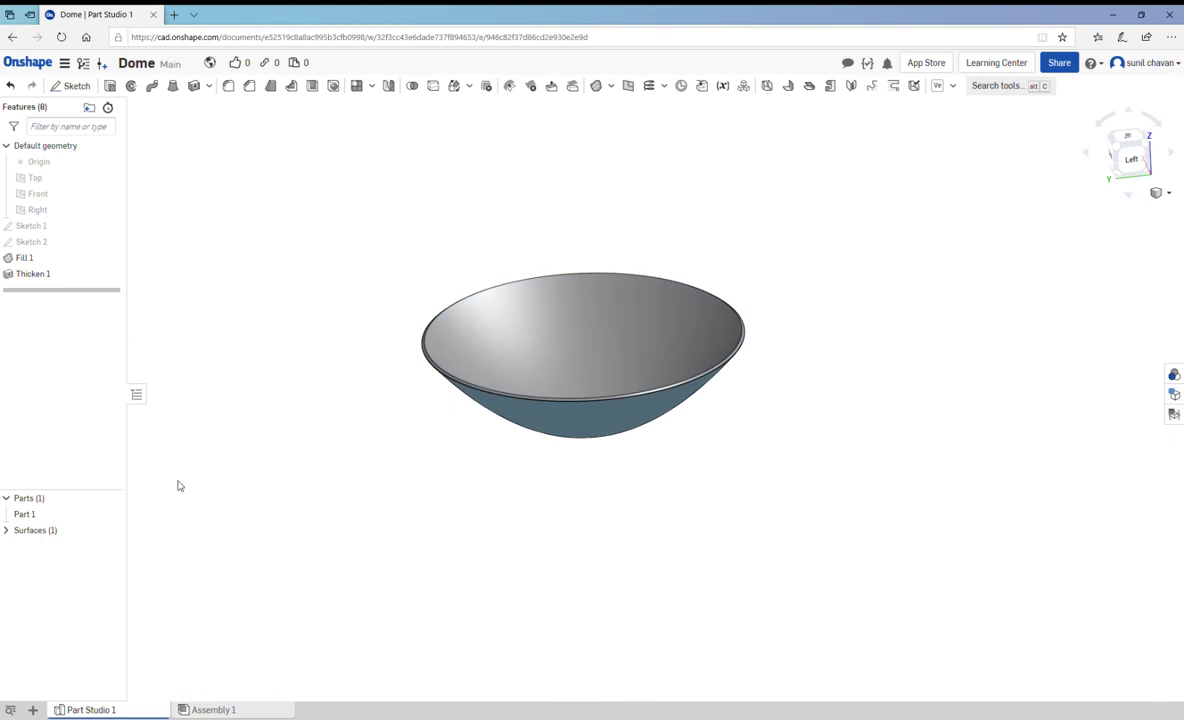
left_click(6, 530)
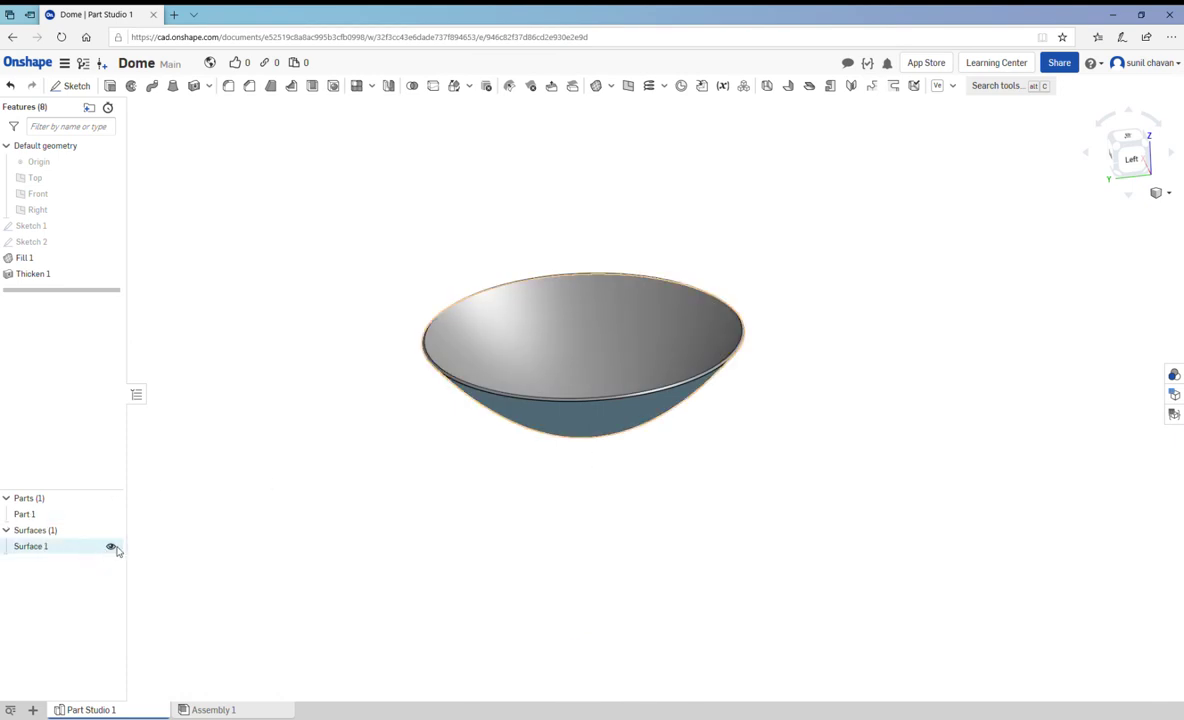
left_click(110, 546)
Orbit the solid bowl to inspect it edge-on and from other angles
scroll(760, 370, "up", 3)
scroll(718, 344, "down", 3)
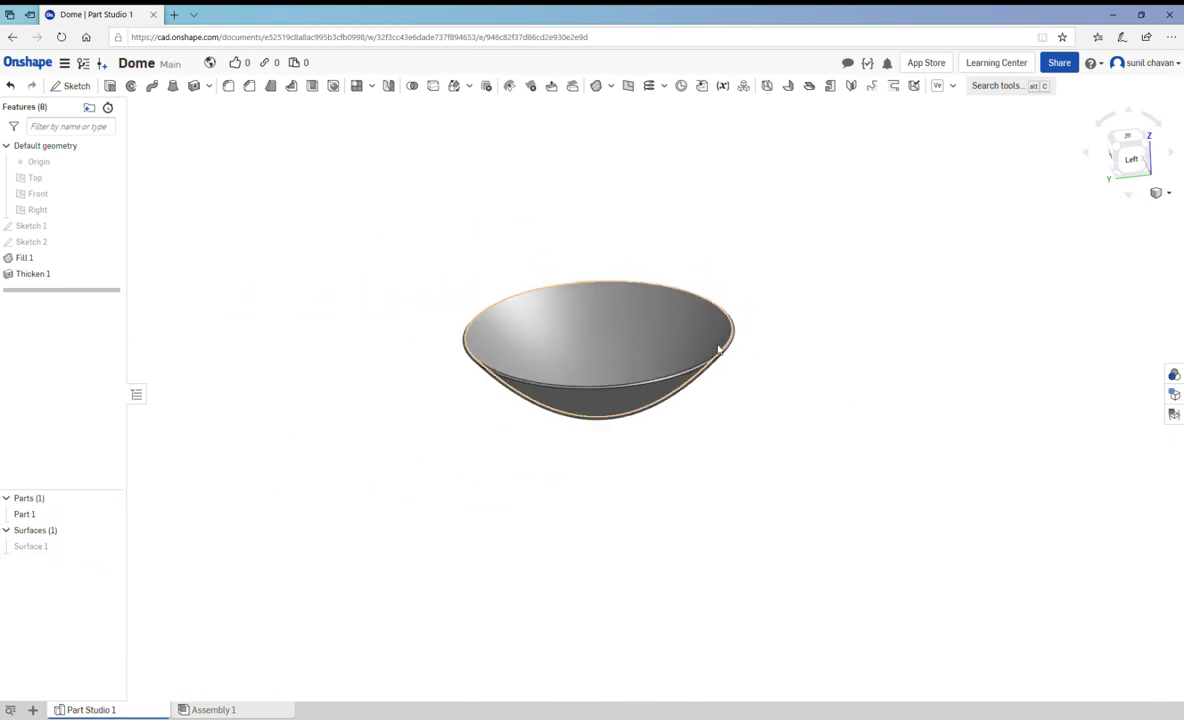
mouse_move(718, 344)
right_mouse_down()
mouse_move(732, 336)
mouse_move(711, 256)
mouse_move(550, 270)
mouse_move(558, 370)
mouse_move(592, 399)
mouse_move(600, 355)
mouse_move(473, 299)
mouse_move(474, 420)
mouse_move(552, 412)
mouse_move(558, 462)
mouse_move(526, 397)
mouse_move(640, 357)
right_mouse_up()
scroll(650, 347, "up", 3)
scroll(650, 347, "down", 3)
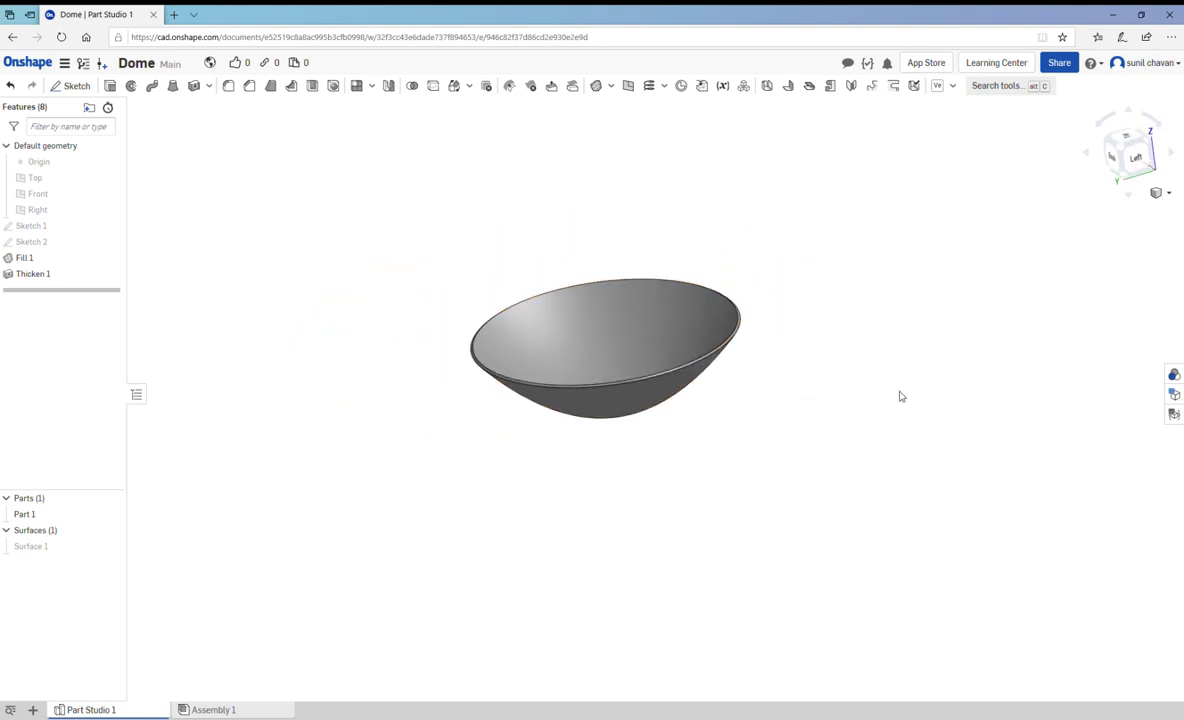
mouse_move(833, 375)
right_mouse_down()
mouse_move(788, 415)
mouse_move(823, 380)
mouse_move(735, 394)
mouse_move(743, 431)
mouse_move(716, 314)
mouse_move(659, 409)
right_mouse_up()
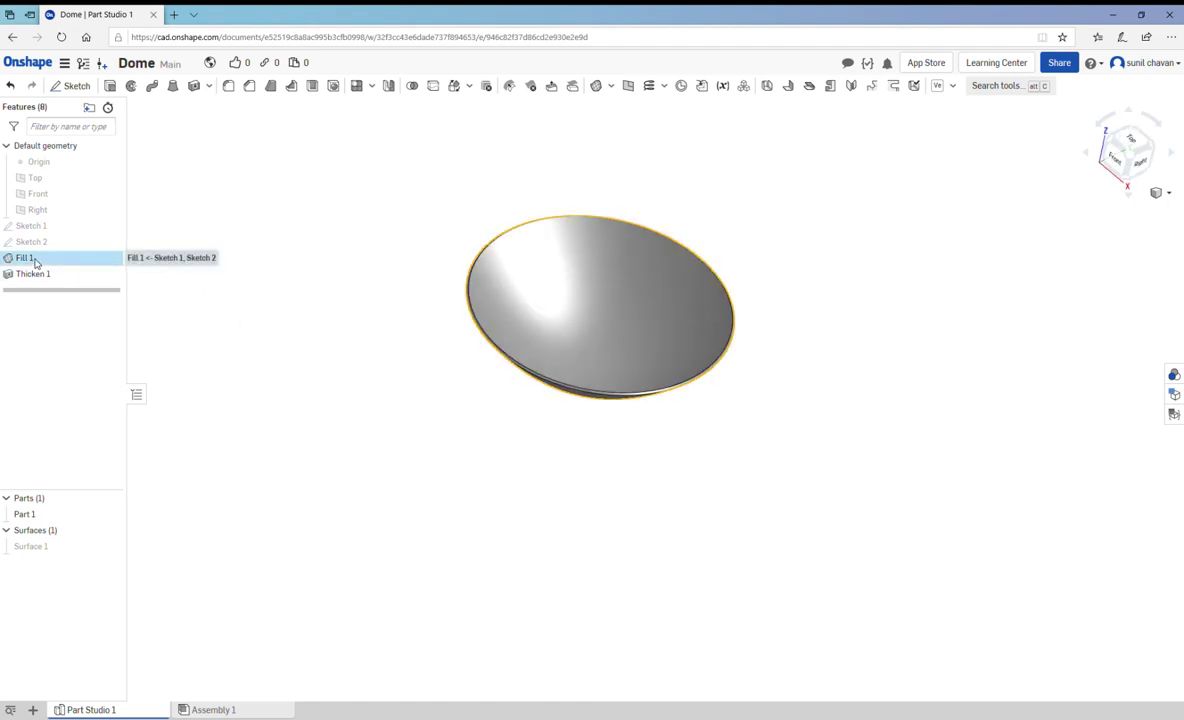
Edit Sketch 2 to set the guide depth to 120 mm and rebuild the bowl
right_click(32, 258)
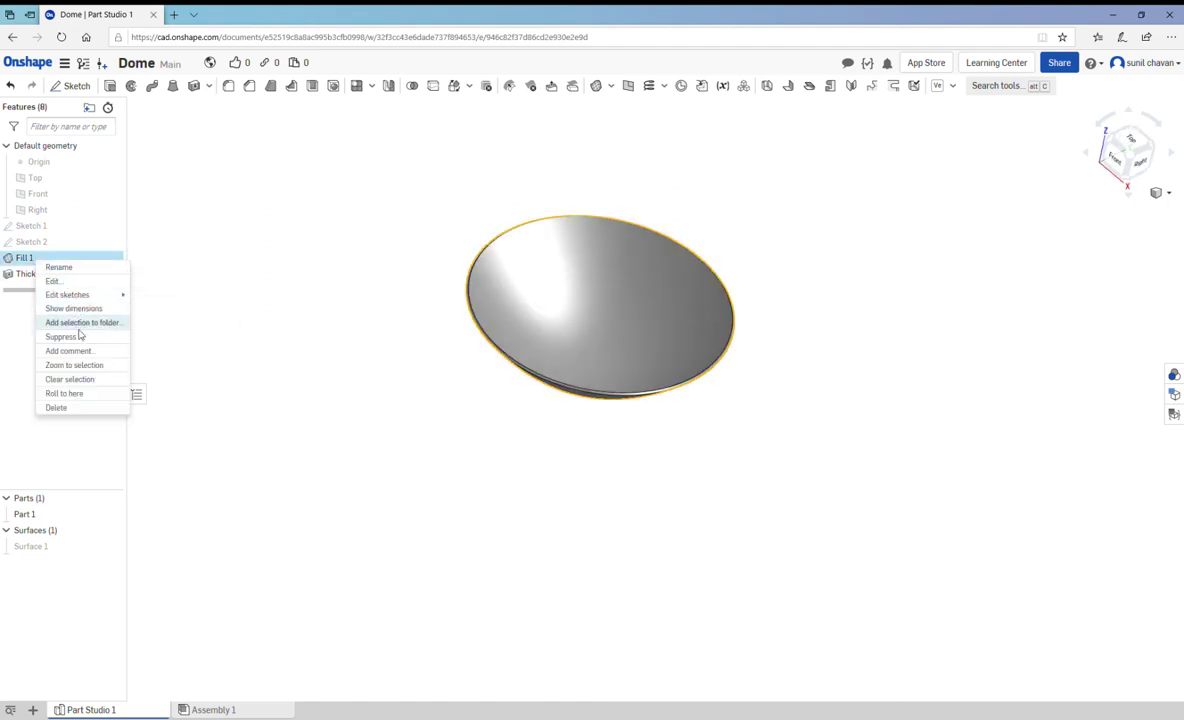
left_click(40, 243, "ctrl")
left_click(58, 245)
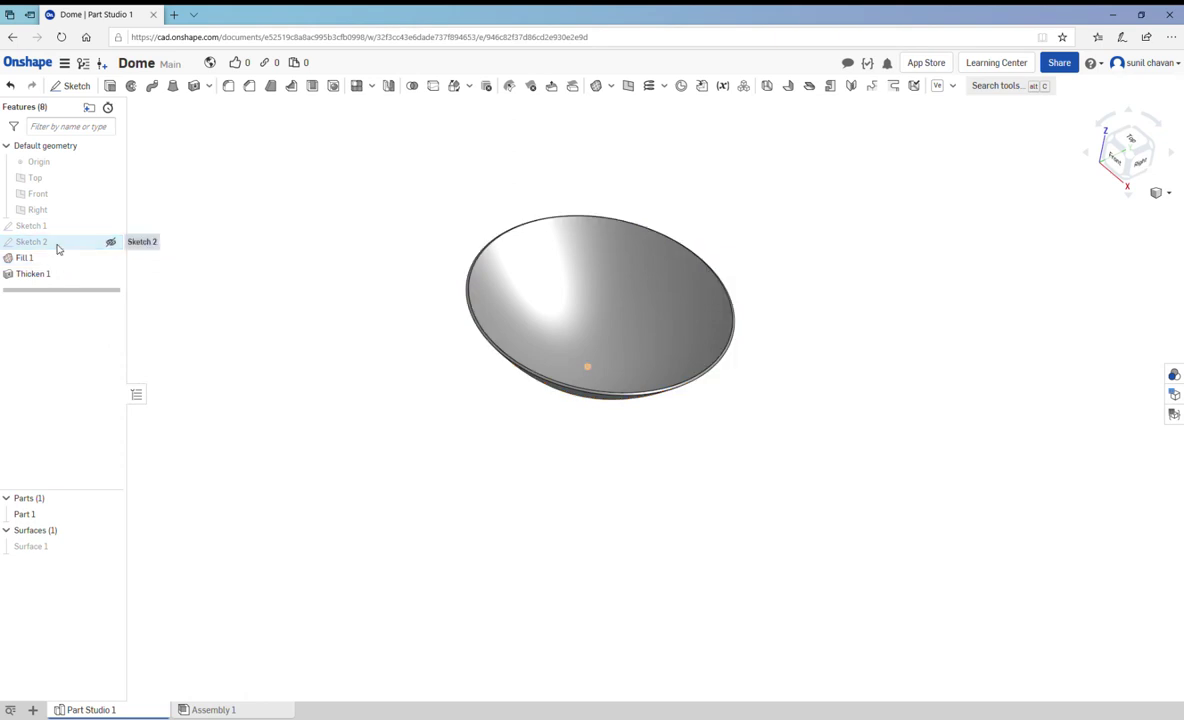
right_click(58, 246)
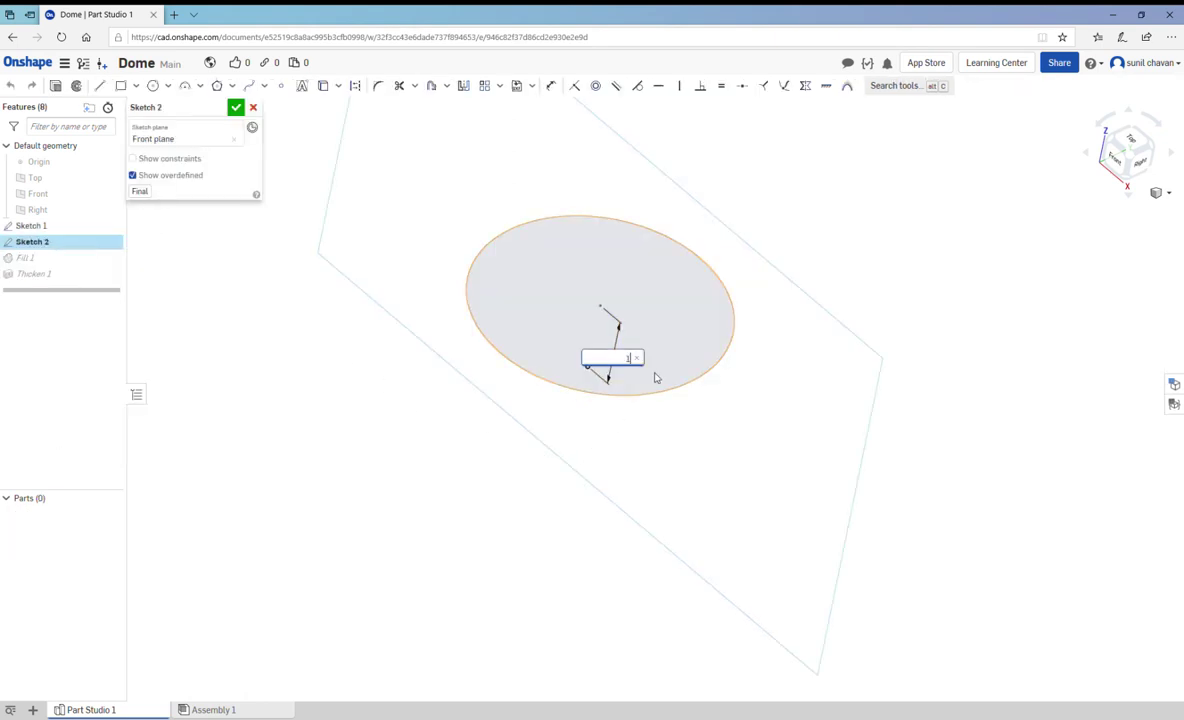
left_click(235, 108)
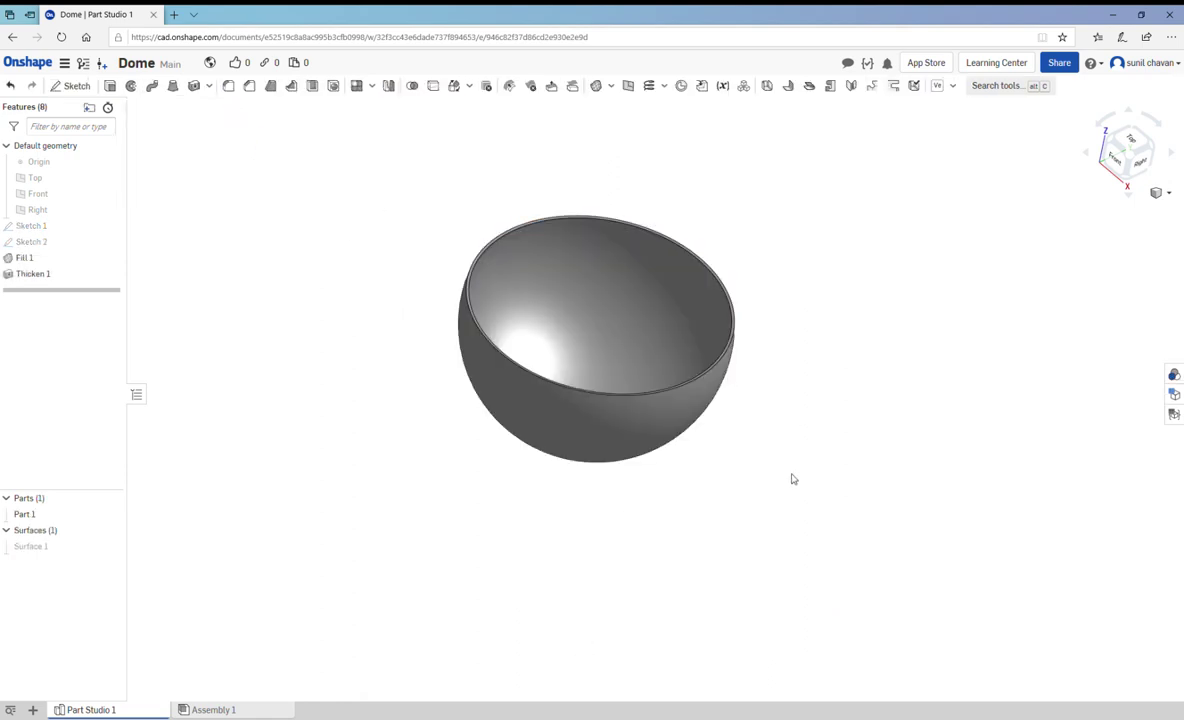
scroll(708, 433, "up", 3)
scroll(724, 378, "down", 4)
mouse_move(724, 378)
right_mouse_down()
mouse_move(716, 304)
mouse_move(737, 345)
mouse_move(626, 322)
mouse_move(788, 365)
mouse_move(695, 447)
mouse_move(730, 462)
mouse_move(669, 436)
mouse_move(684, 344)
mouse_move(642, 233)
mouse_move(581, 285)
mouse_move(600, 305)
right_mouse_up()
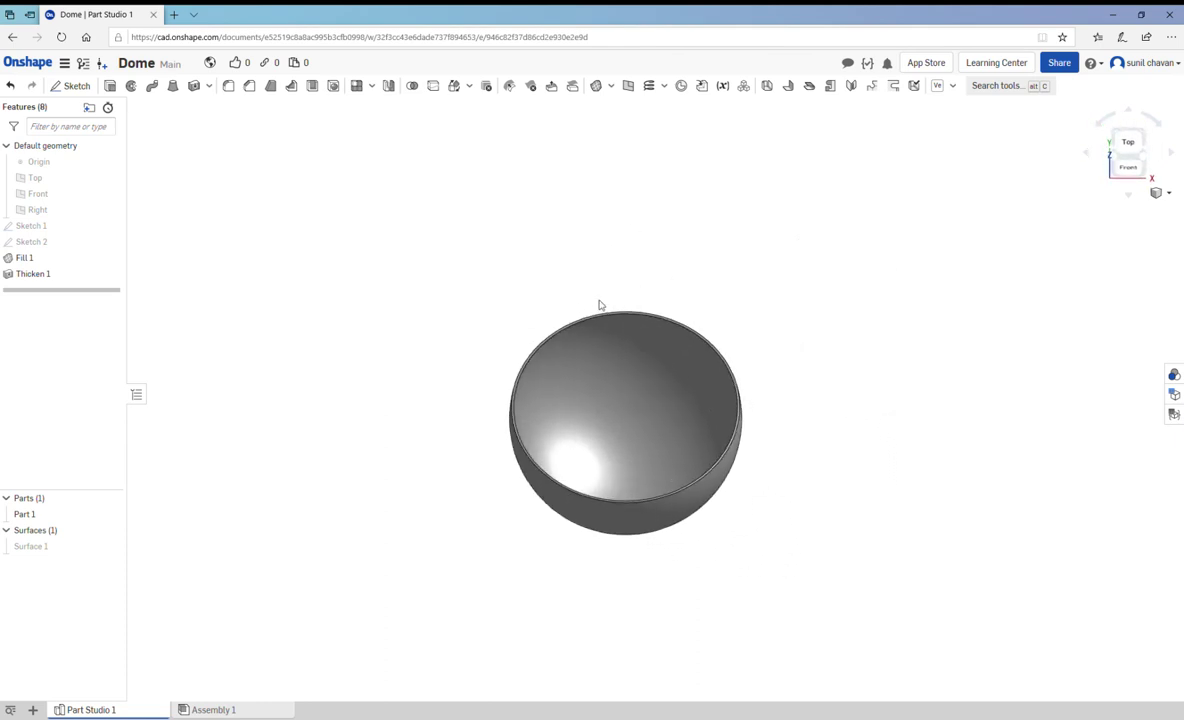
Edit Sketch 2 so the guide point sits 100 mm deep, then orbit to inspect the hemispherical dome
right_click(49, 244)
left_click(84, 264)
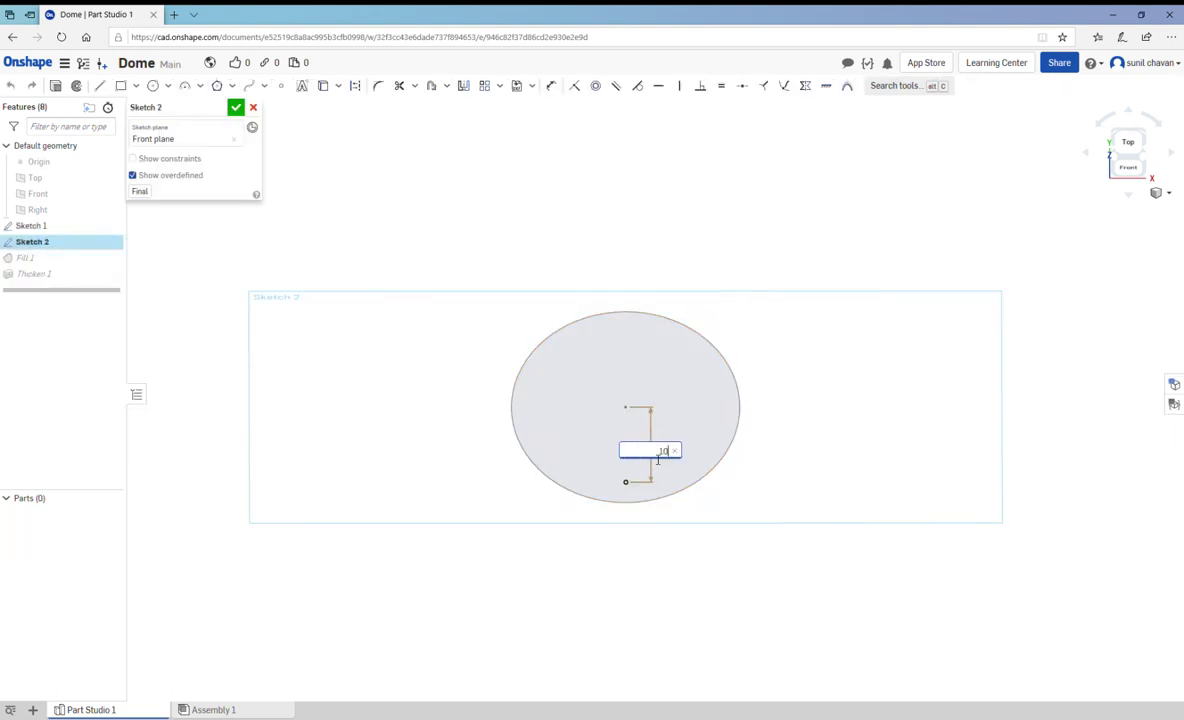
left_click(236, 108)
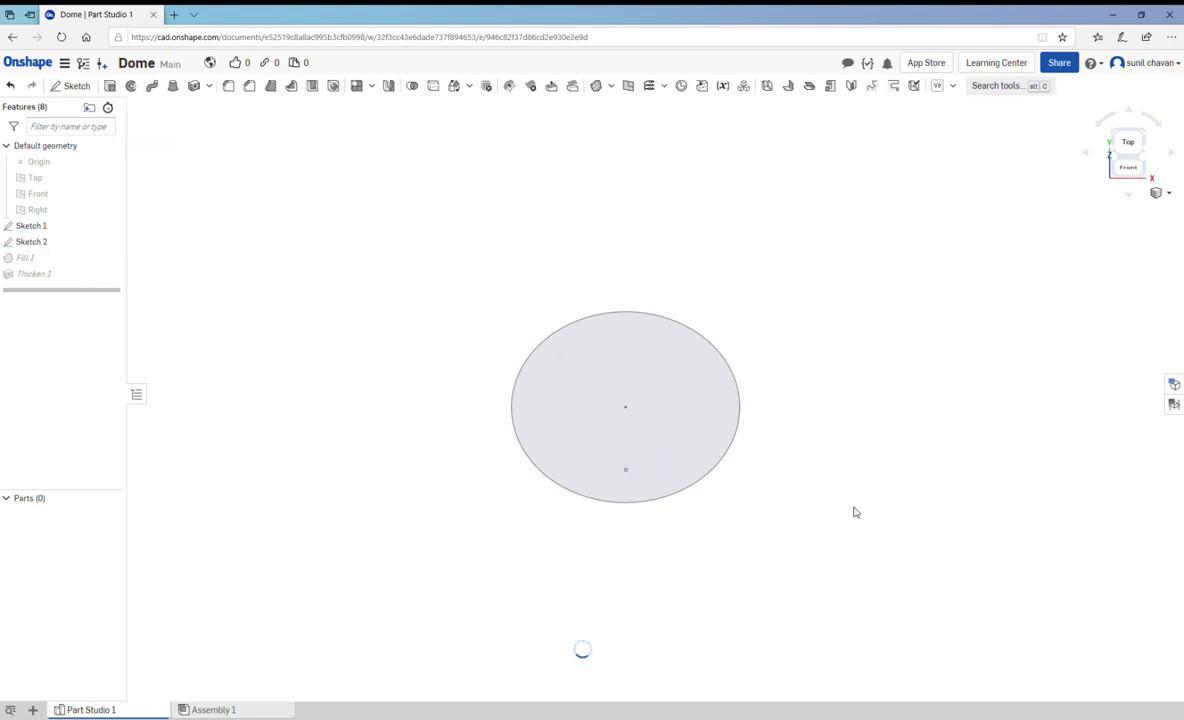
mouse_move(765, 526)
right_mouse_down()
mouse_move(756, 428)
mouse_move(677, 426)
mouse_move(632, 447)
mouse_move(476, 437)
mouse_move(626, 482)
mouse_move(655, 606)
mouse_move(661, 434)
mouse_move(571, 412)
mouse_move(640, 394)
right_mouse_up()
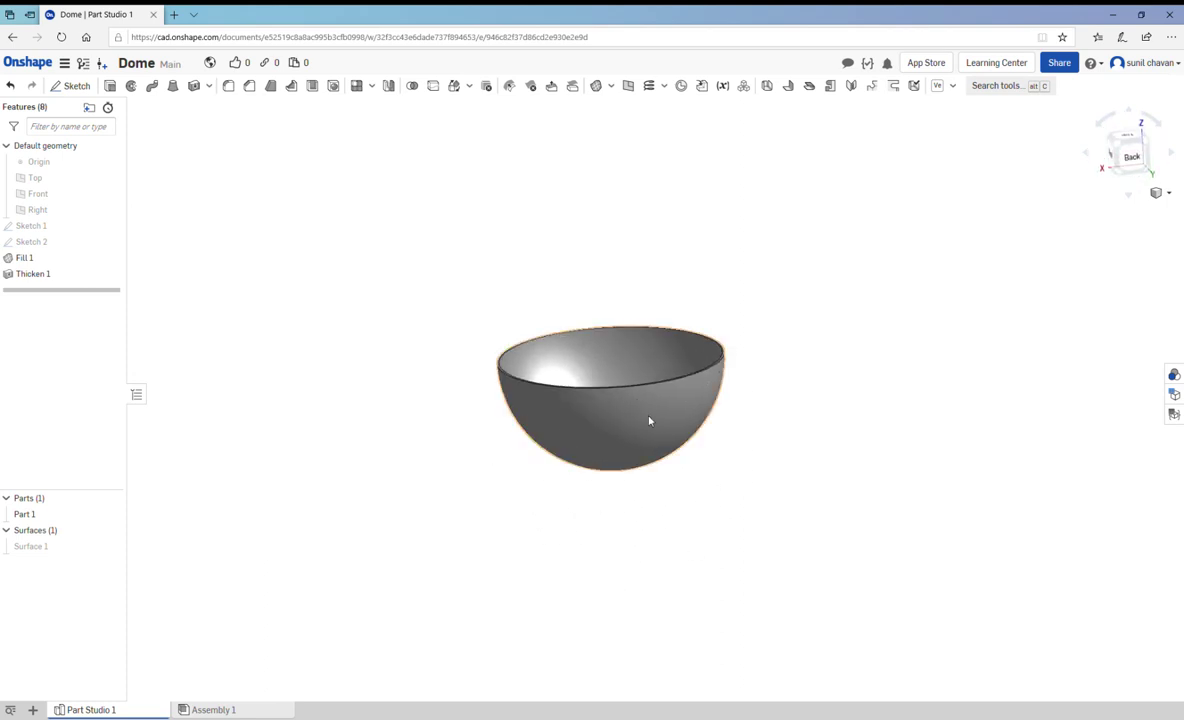
mouse_move(32, 242)
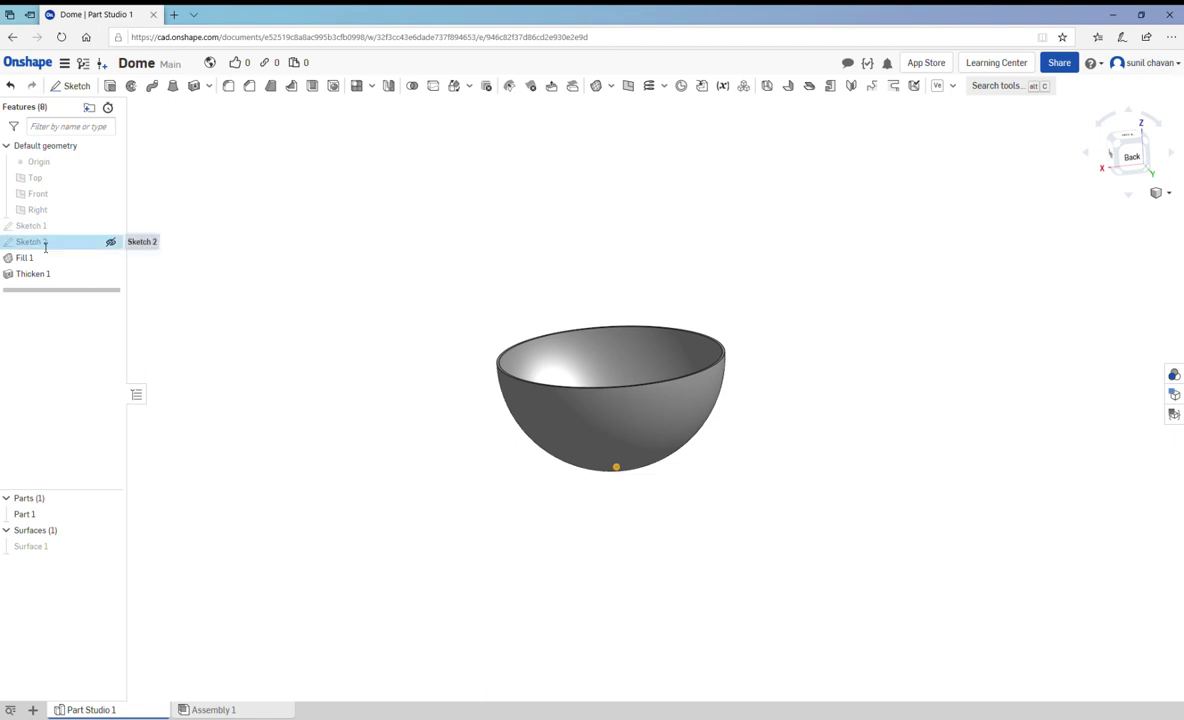
Change the Sketch 2 guide point depth to 50 mm and orbit to inspect the shallow dish
right_click(45, 245)
left_click(70, 263)
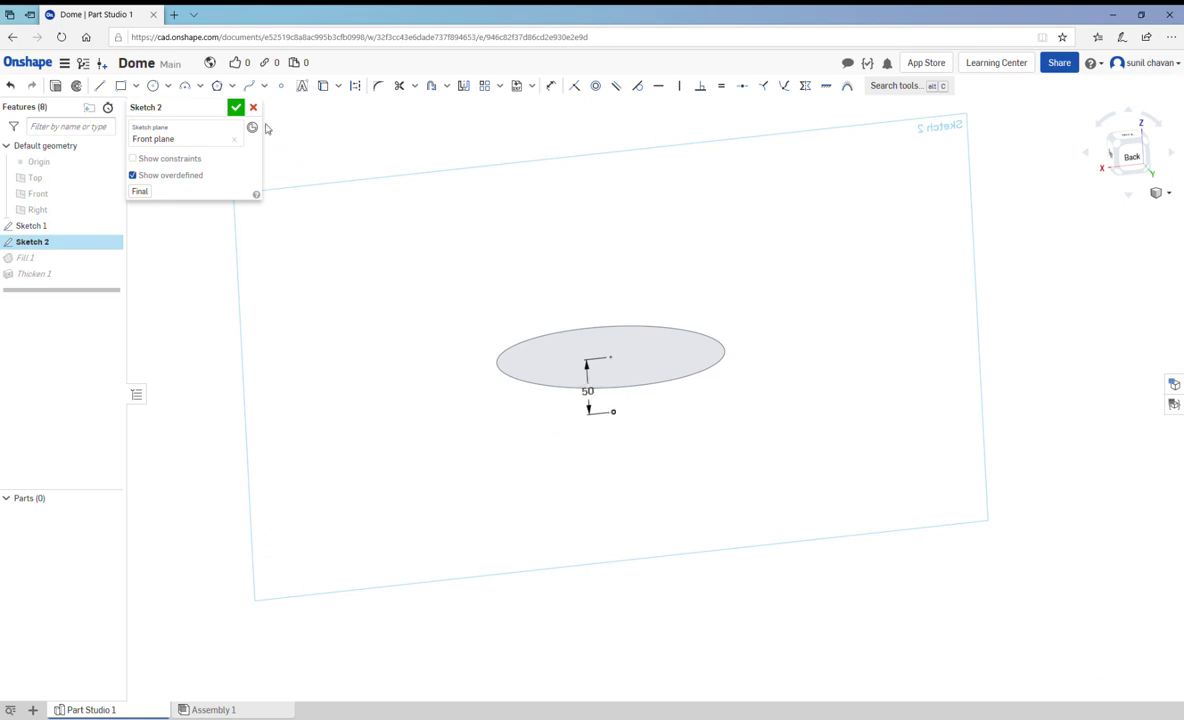
left_click(236, 108)
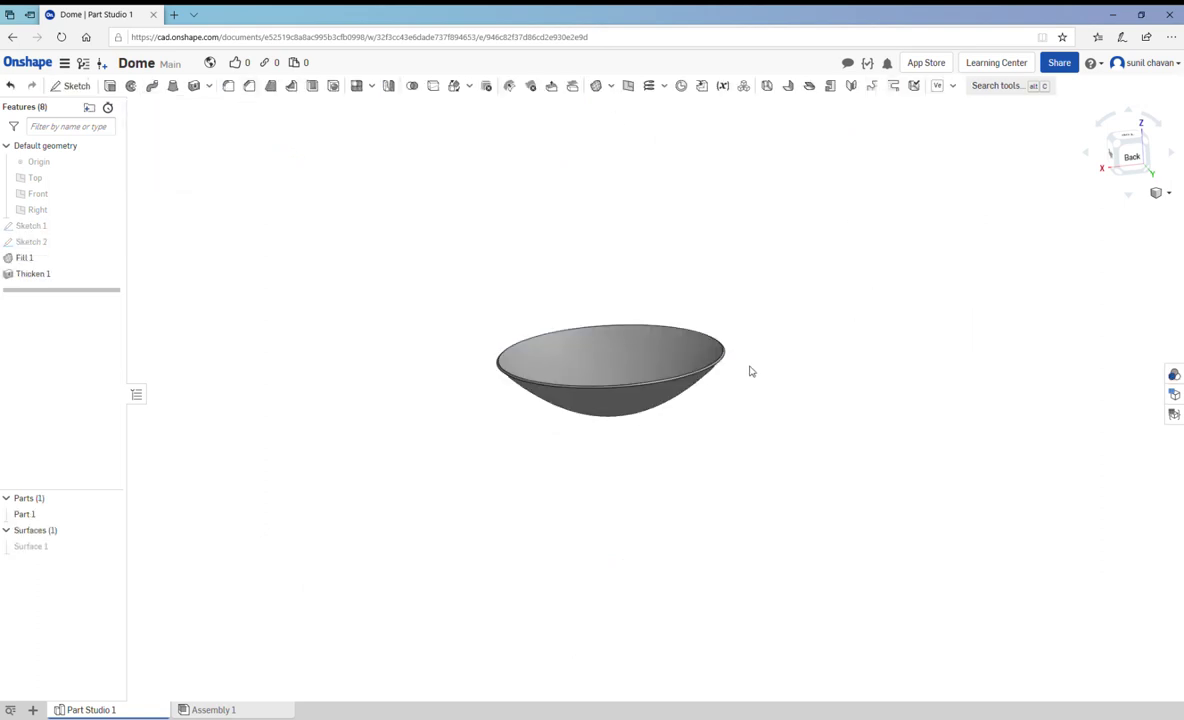
mouse_move(743, 381)
right_mouse_down()
mouse_move(713, 312)
mouse_move(692, 383)
mouse_move(647, 449)
mouse_move(550, 432)
mouse_move(584, 388)
mouse_move(640, 486)
mouse_move(576, 462)
mouse_move(709, 481)
mouse_move(669, 566)
mouse_move(537, 584)
mouse_move(571, 568)
right_mouse_up()
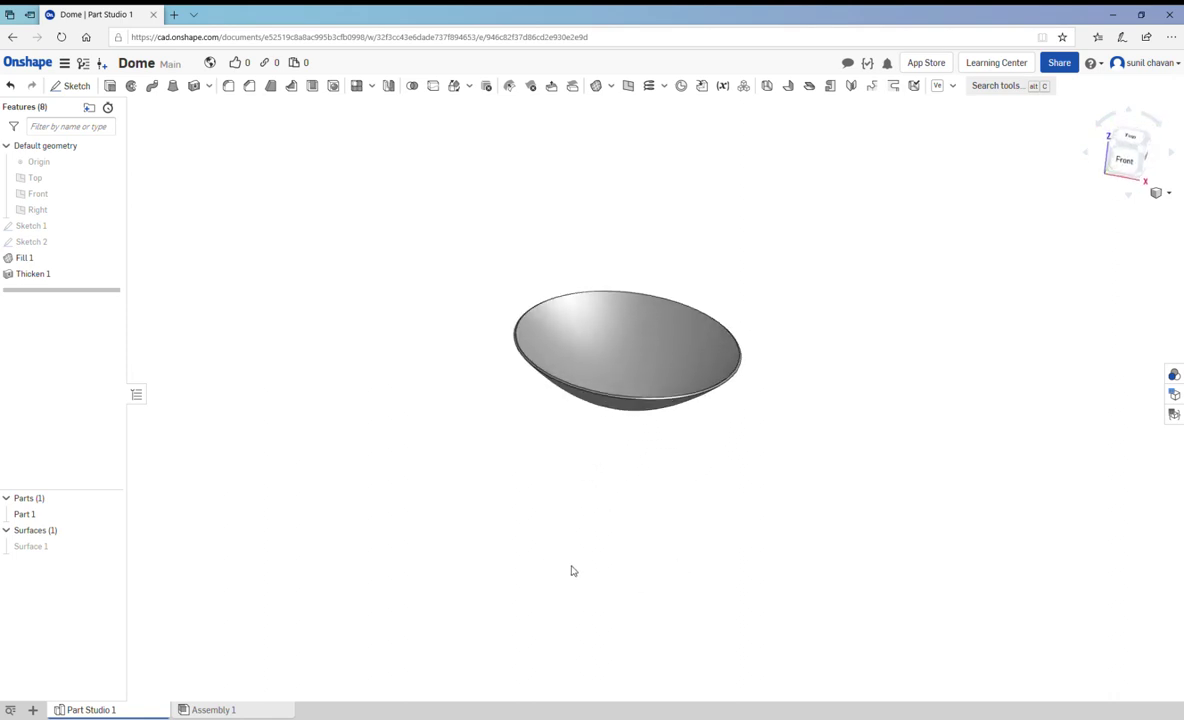
left_click(1170, 194)
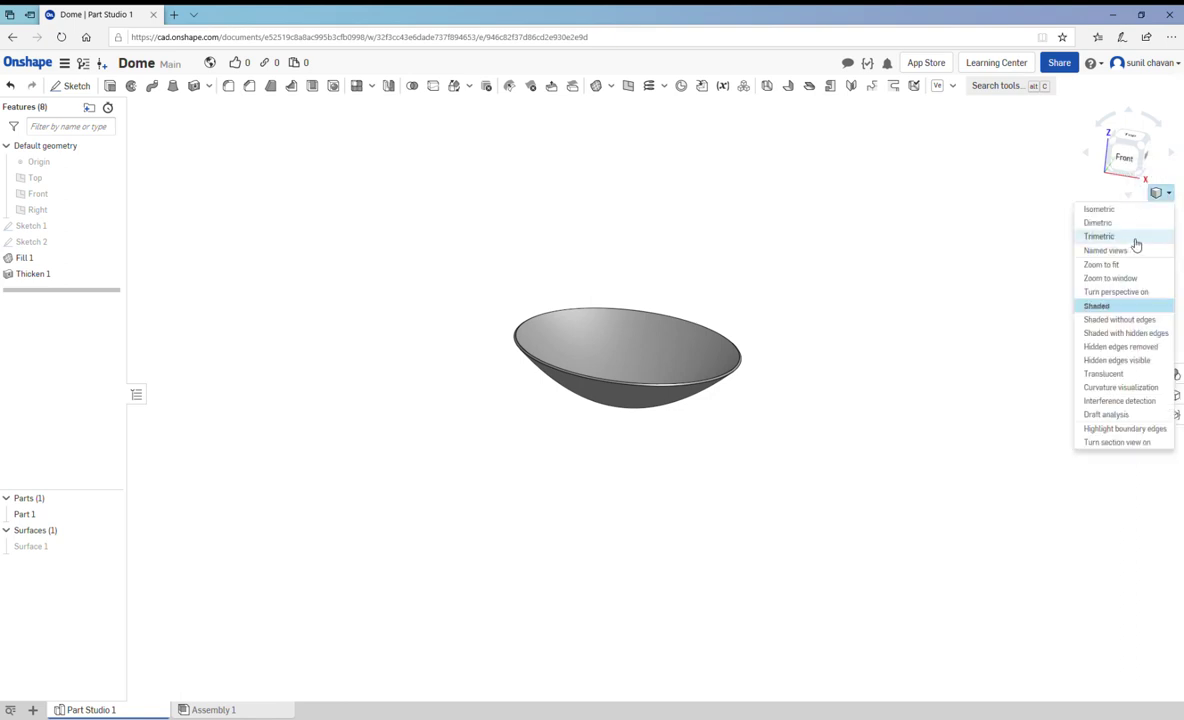
left_click(1100, 236)
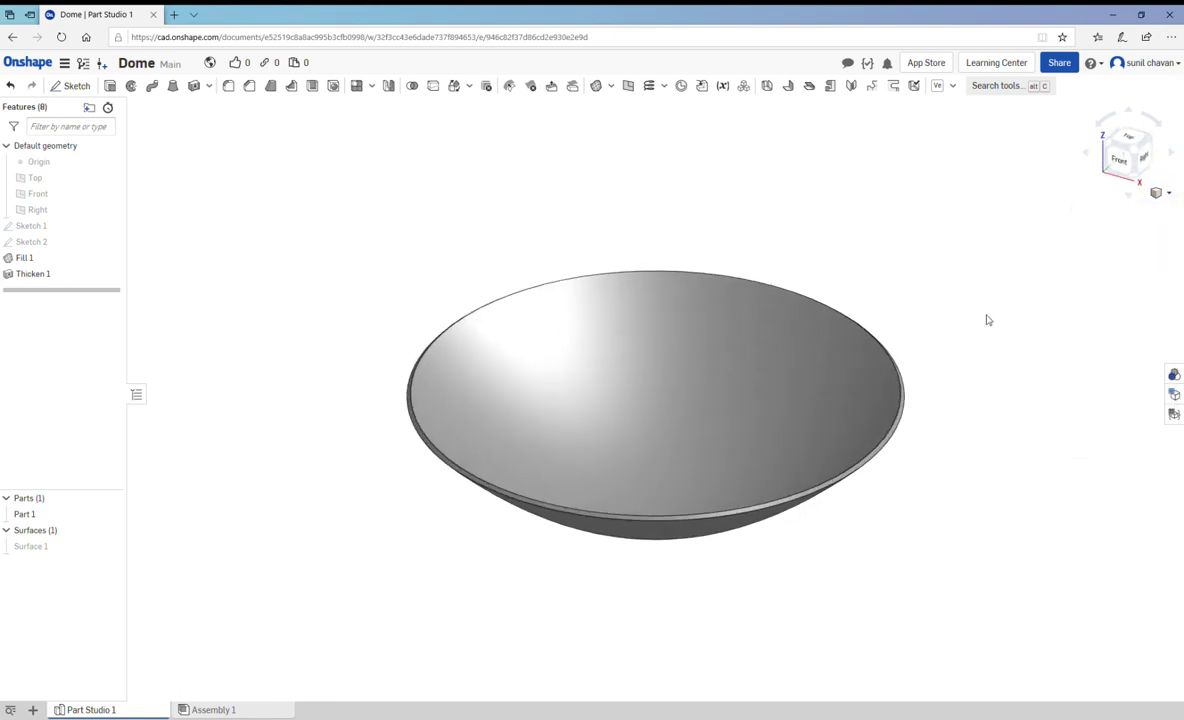
scroll(880, 338, "up", 2)
scroll(912, 381, "down", 3)
scroll(911, 378, "up", 3)
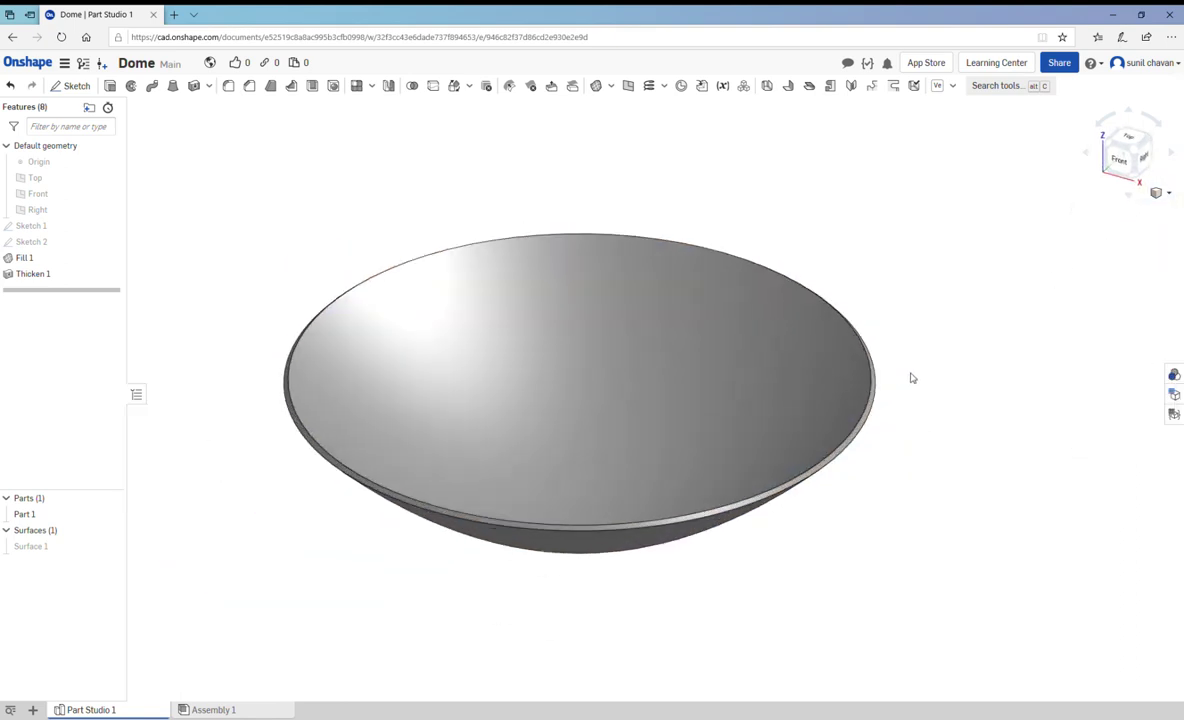
mouse_move(911, 378)
right_mouse_down()
mouse_move(835, 226)
mouse_move(682, 264)
mouse_move(687, 325)
mouse_move(666, 349)
mouse_move(690, 350)
mouse_move(708, 322)
mouse_move(692, 180)
right_mouse_up()
key("shift+4")
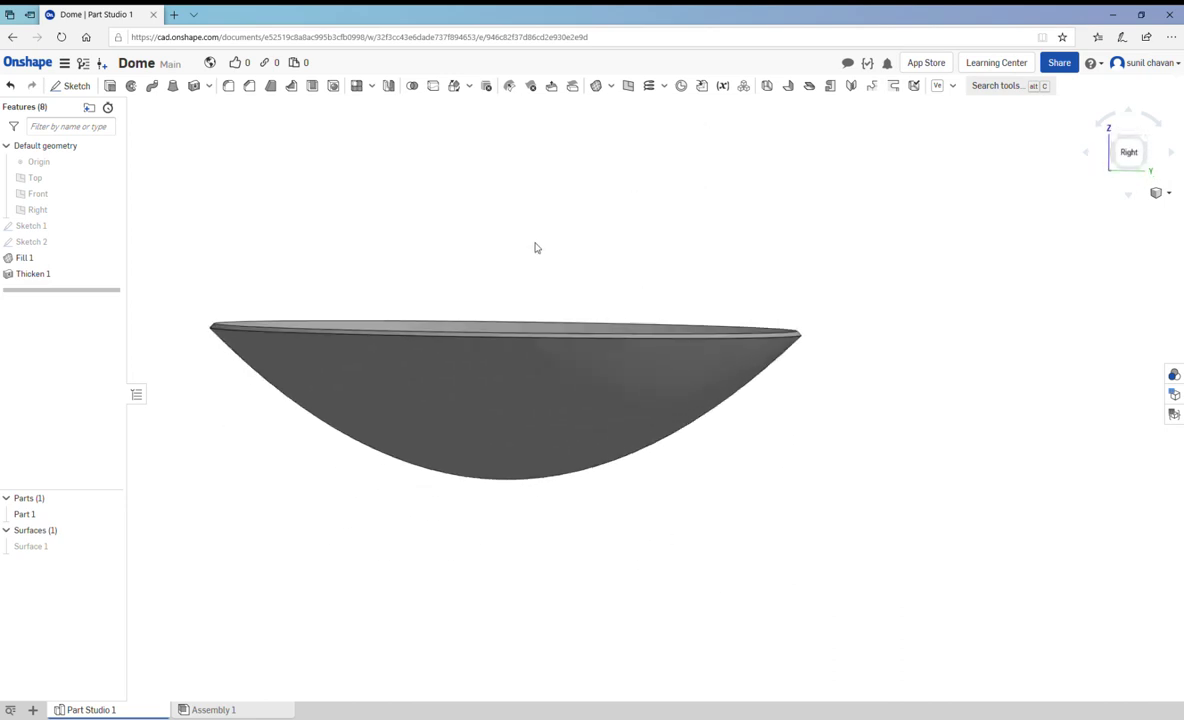
right_click_drag(535, 248, 558, 256)
scroll(603, 333, "down", 2)
scroll(621, 342, "up", 2)
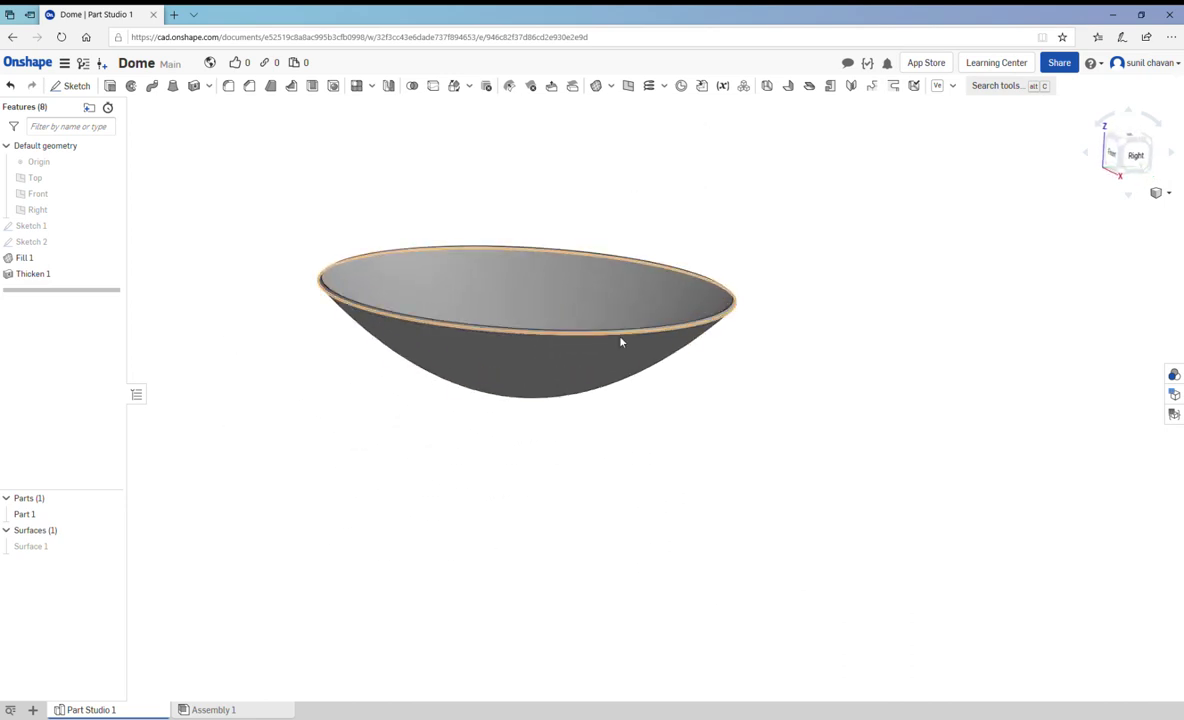
mouse_move(620, 342)
right_mouse_down()
mouse_move(634, 307)
mouse_move(640, 330)
right_mouse_up()
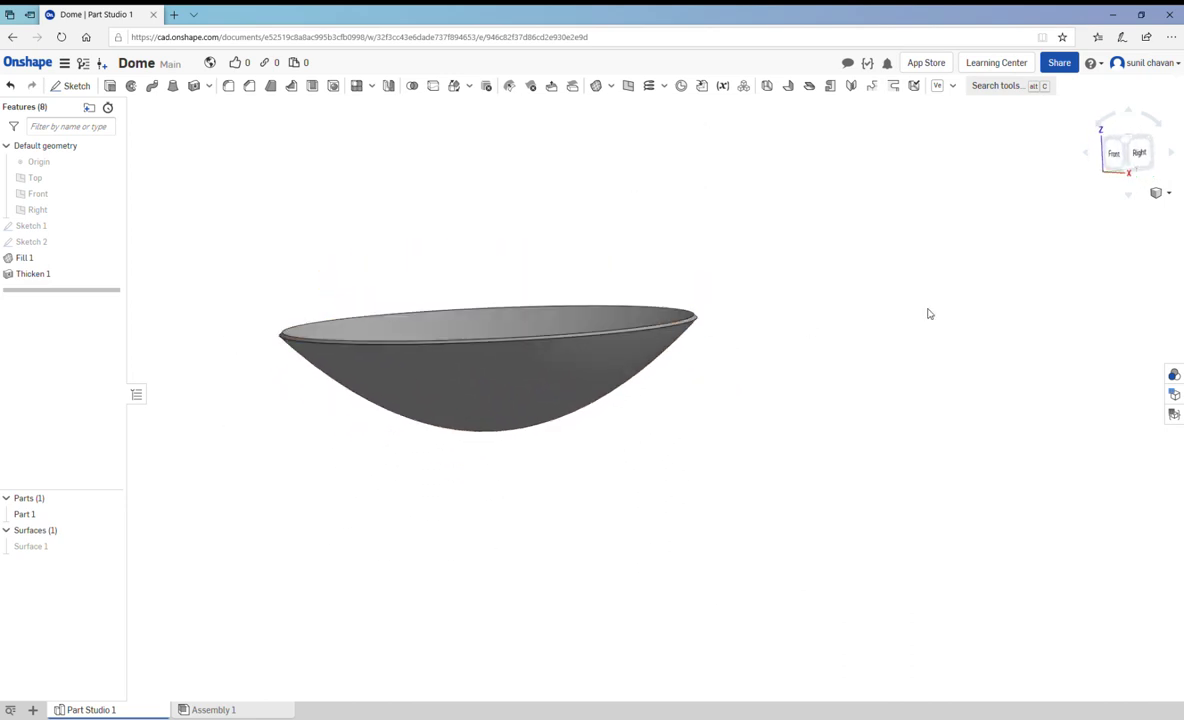